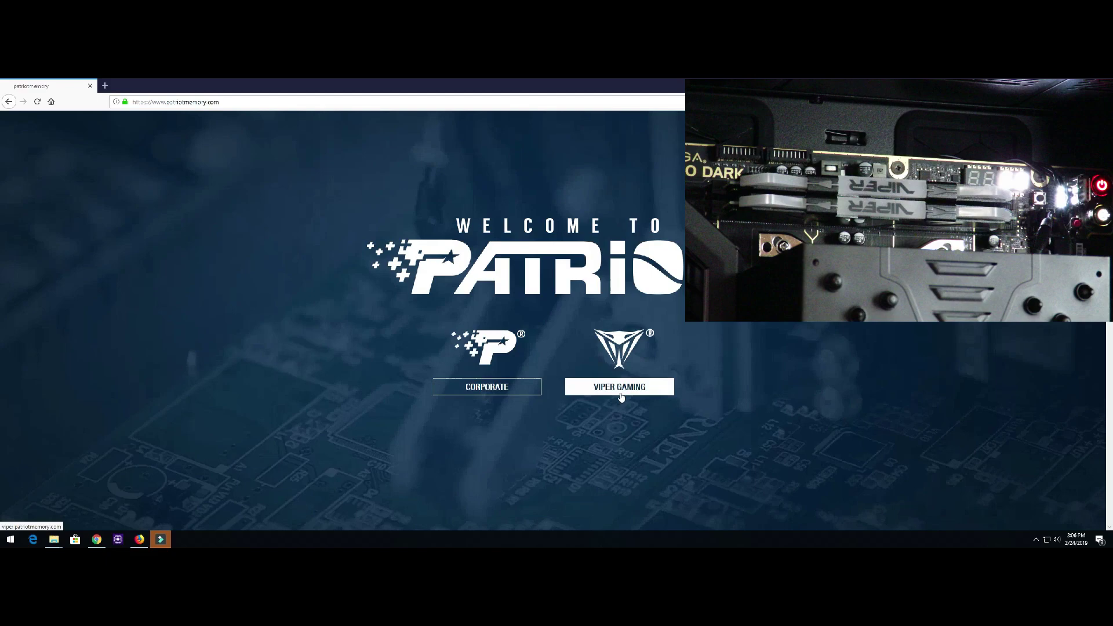
Go from Viper Gaming through DRAM/SSD and Viper RGB to the Viper RGB software download page.
left_click(621, 397)
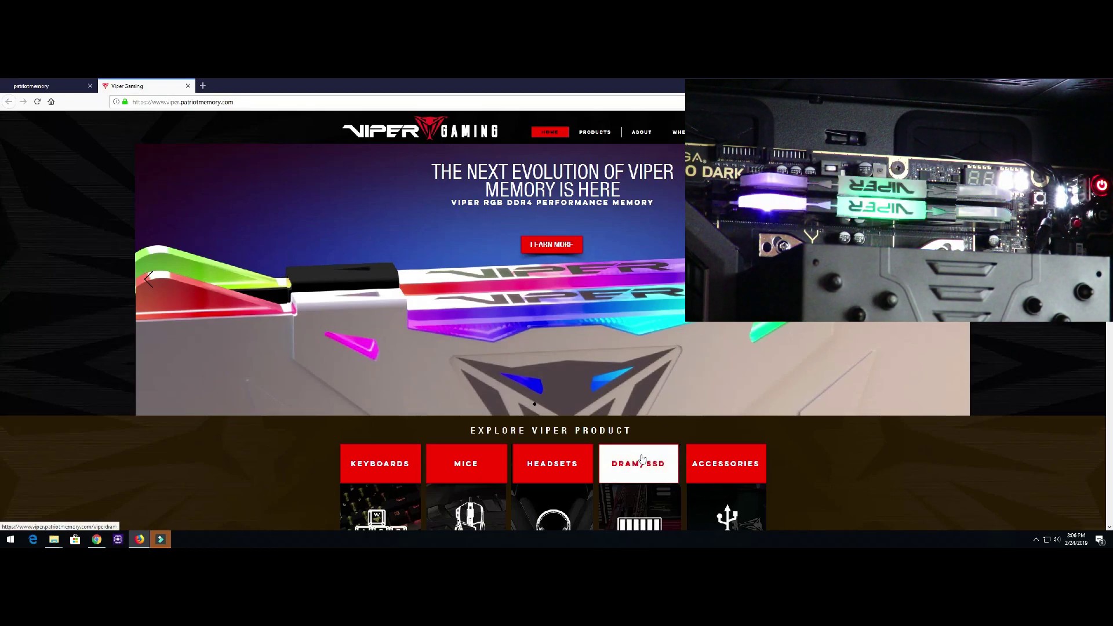
left_click(644, 473)
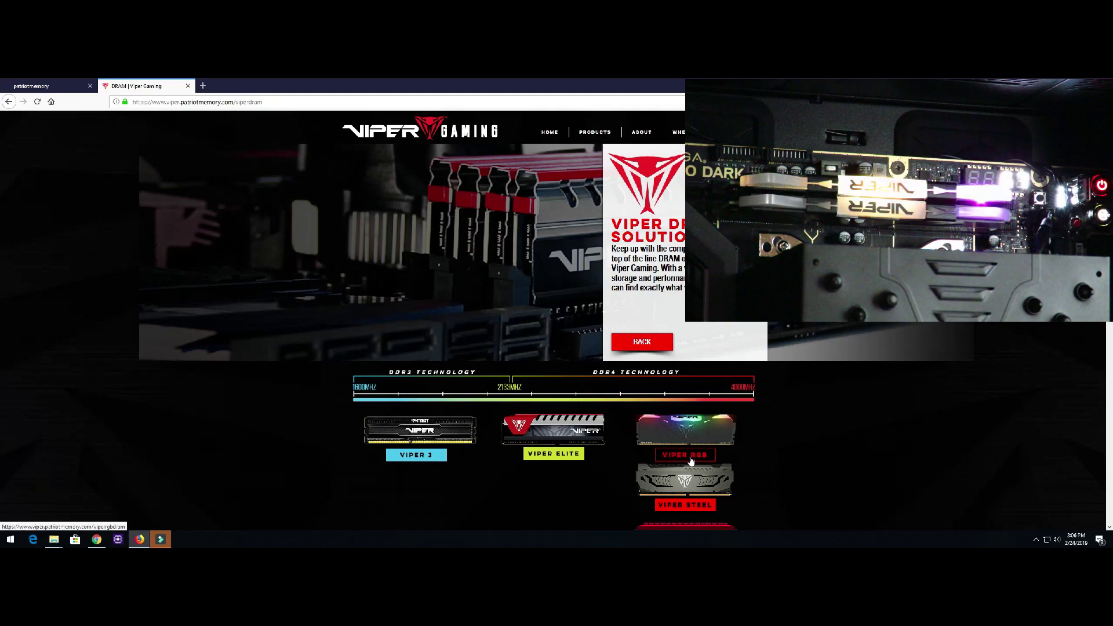
left_click(690, 456)
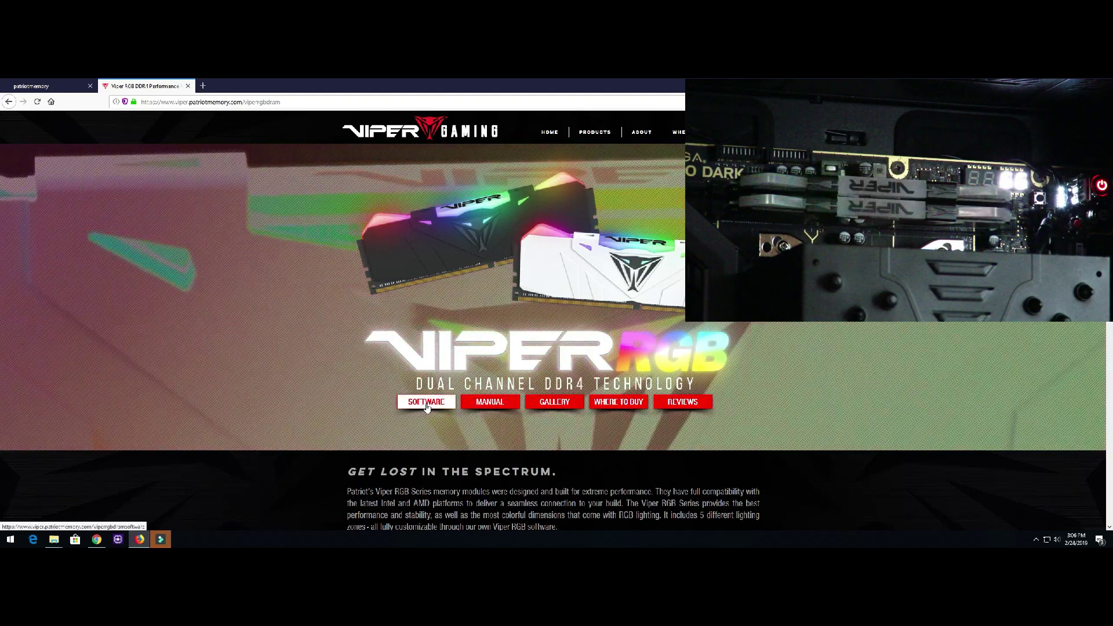
left_click(426, 402)
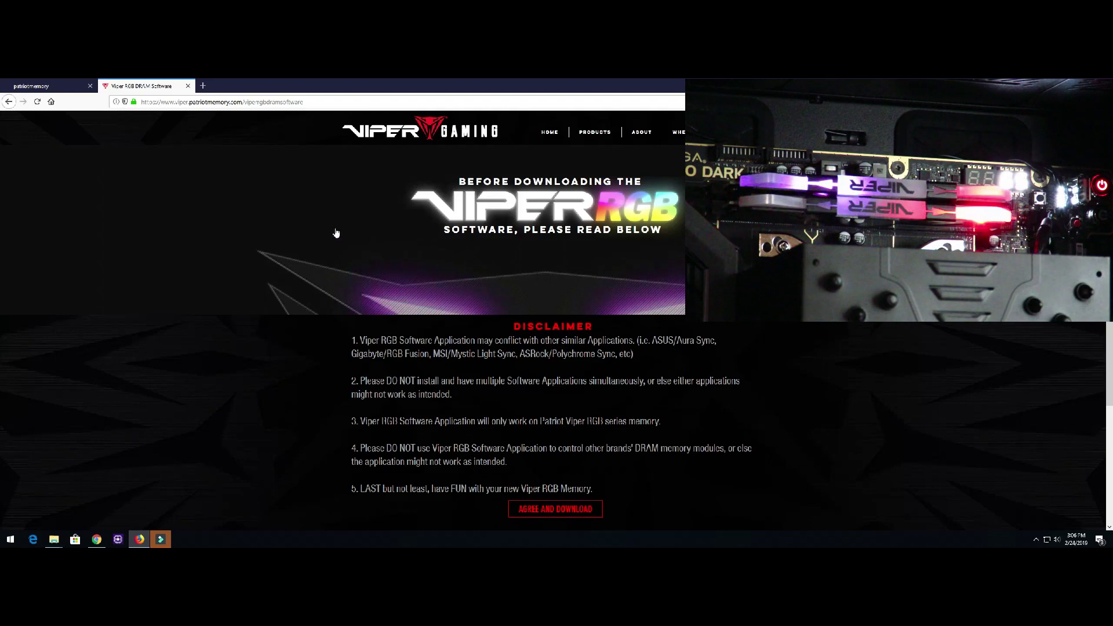
Search 'rg' from the Start menu and launch Patriot Viper RGB.
key("super")
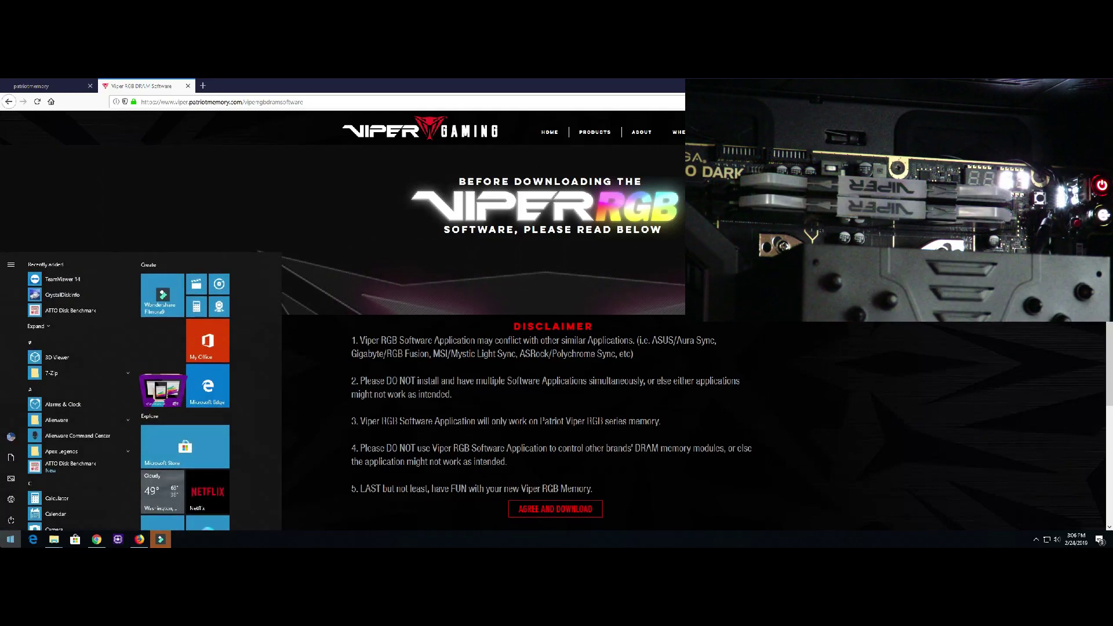
type("rgb")
key("Return")
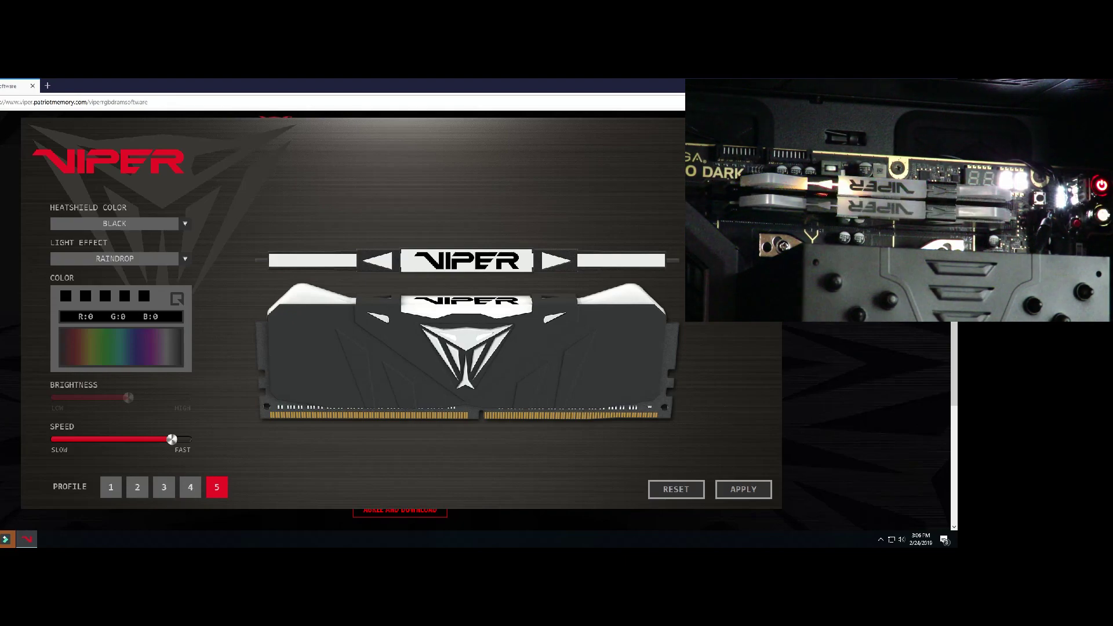
Keep the heatshield colour BLACK and set the light effect to DARK.
left_click(96, 222)
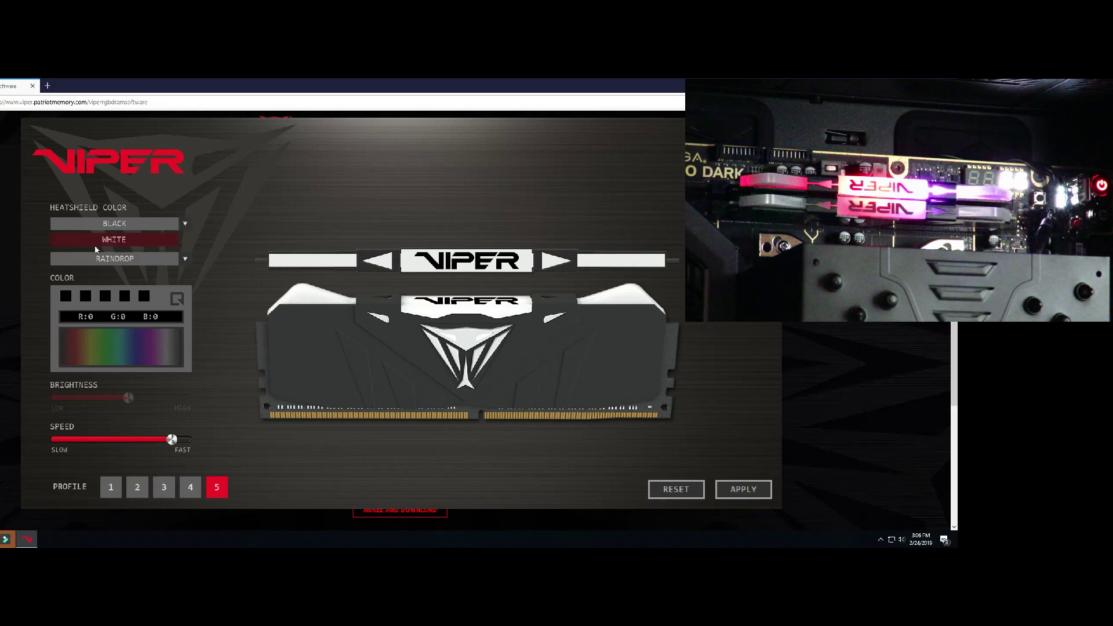
left_click(133, 225)
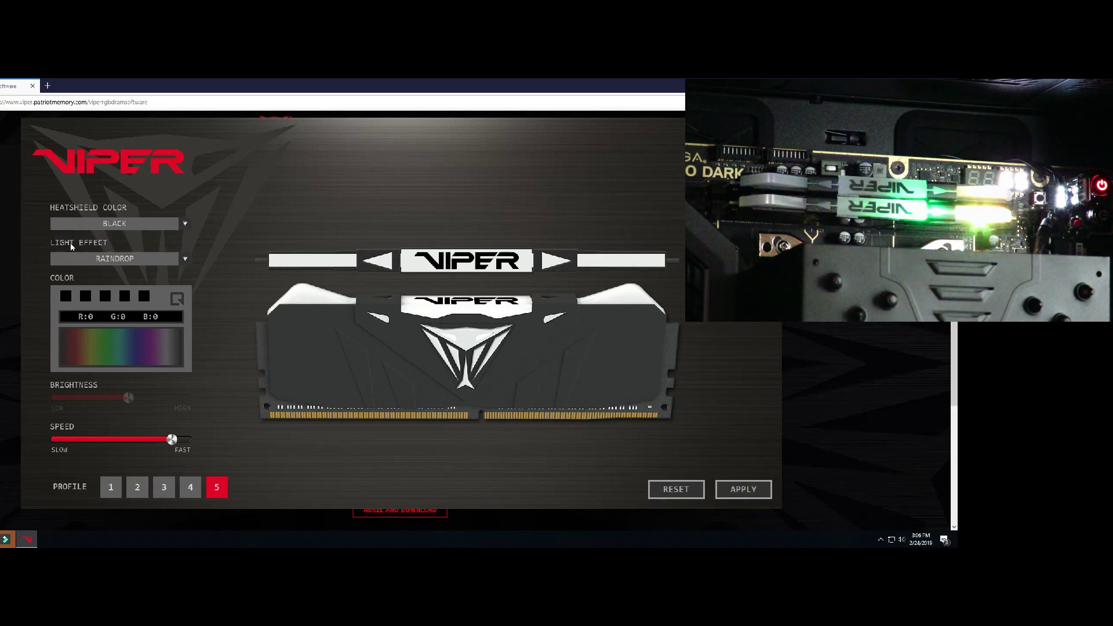
left_click(100, 261)
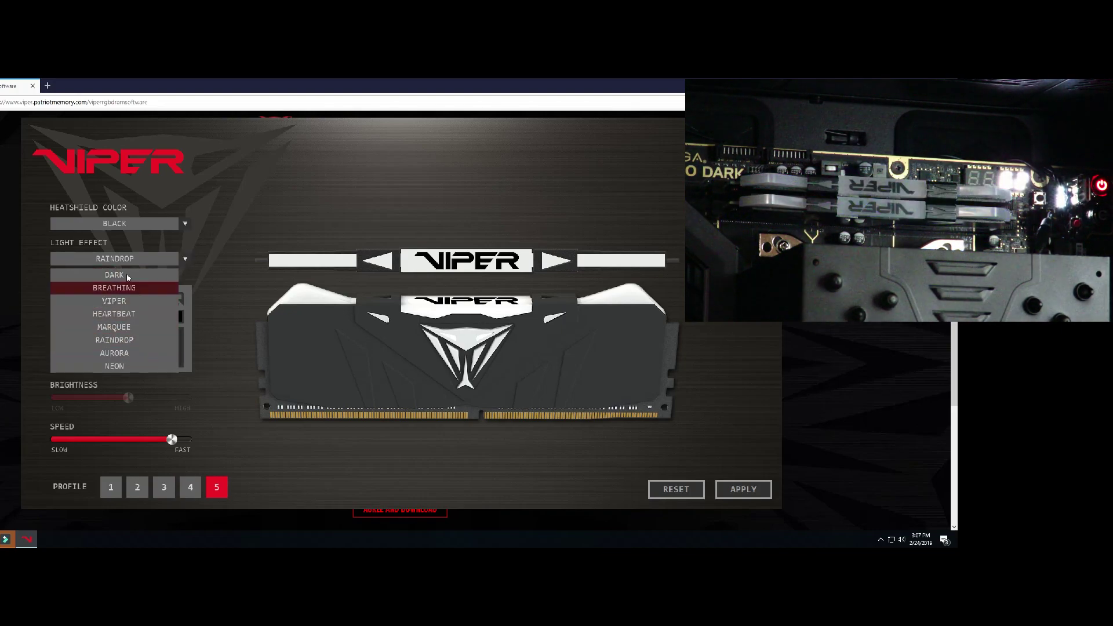
left_click(125, 274)
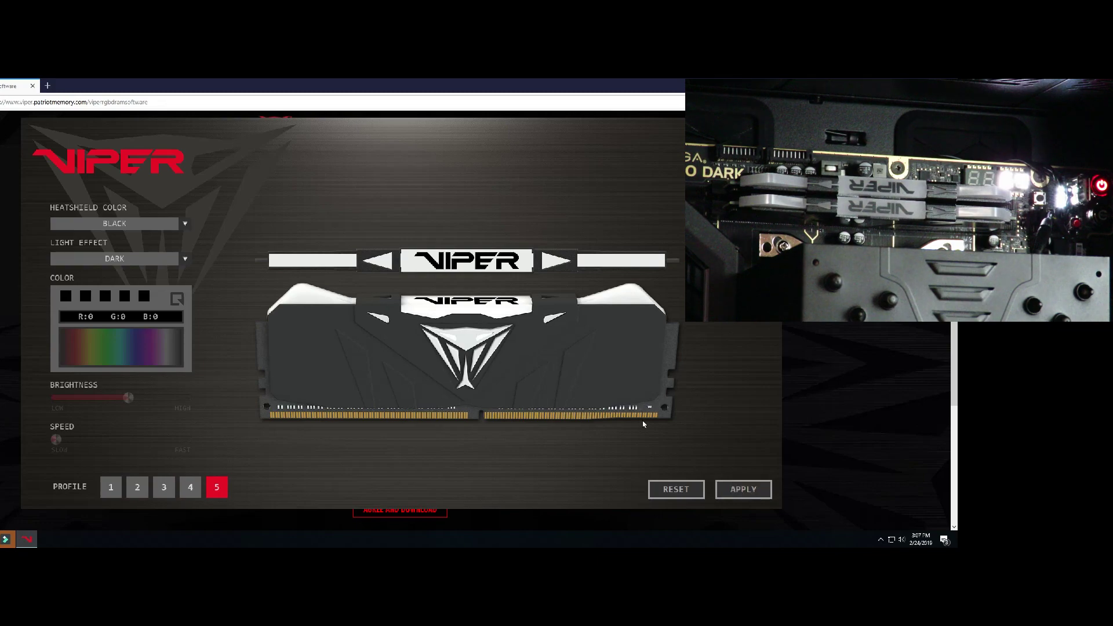
Select the BREATHING light effect and apply it to the memory.
left_click(118, 264)
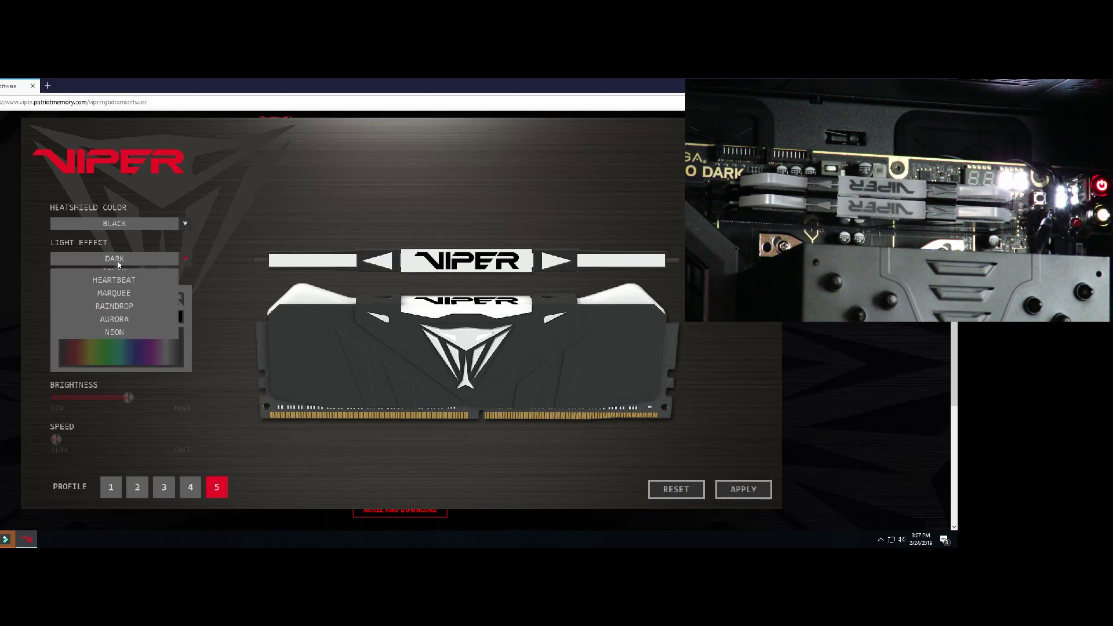
left_click(113, 286)
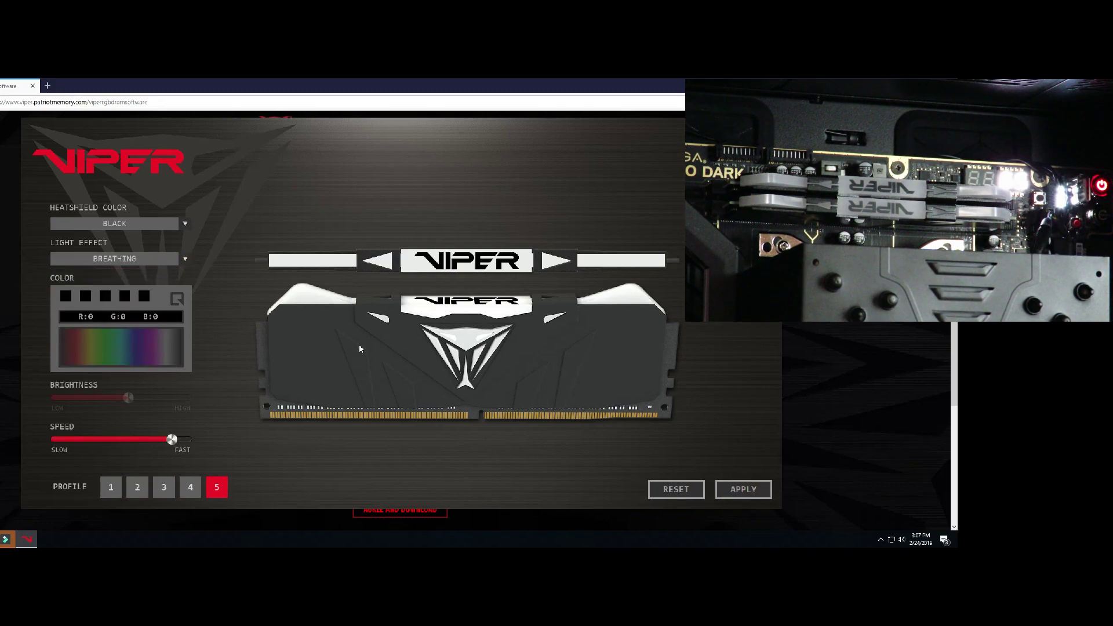
left_click(737, 492)
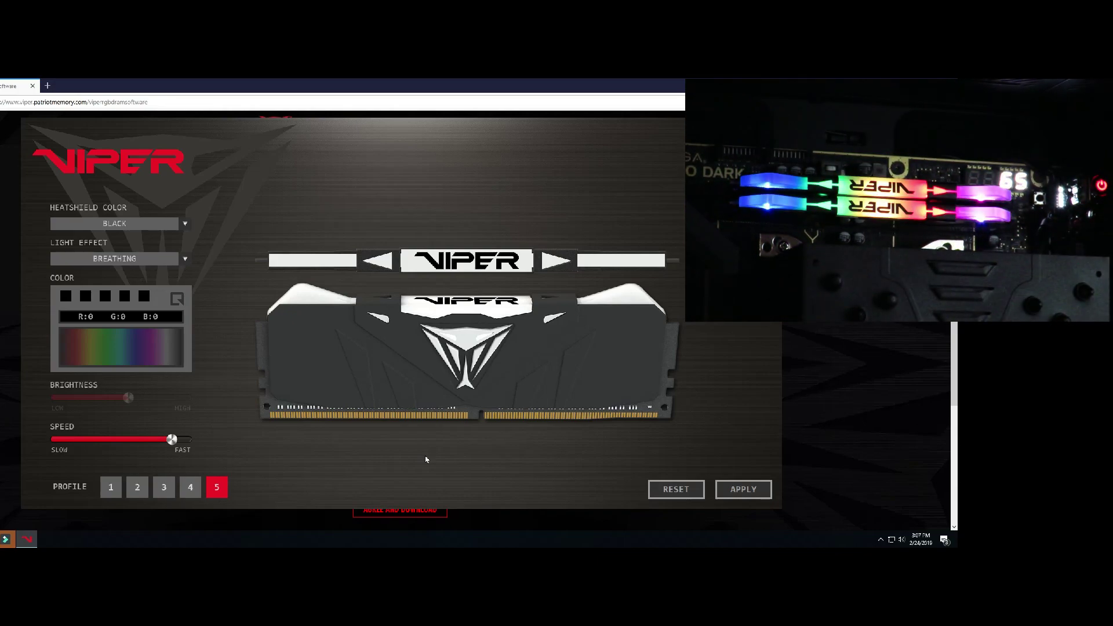
Try the slowest breathing speed, then apply it at about two-thirds speed.
left_click_drag(120, 442, 114, 441)
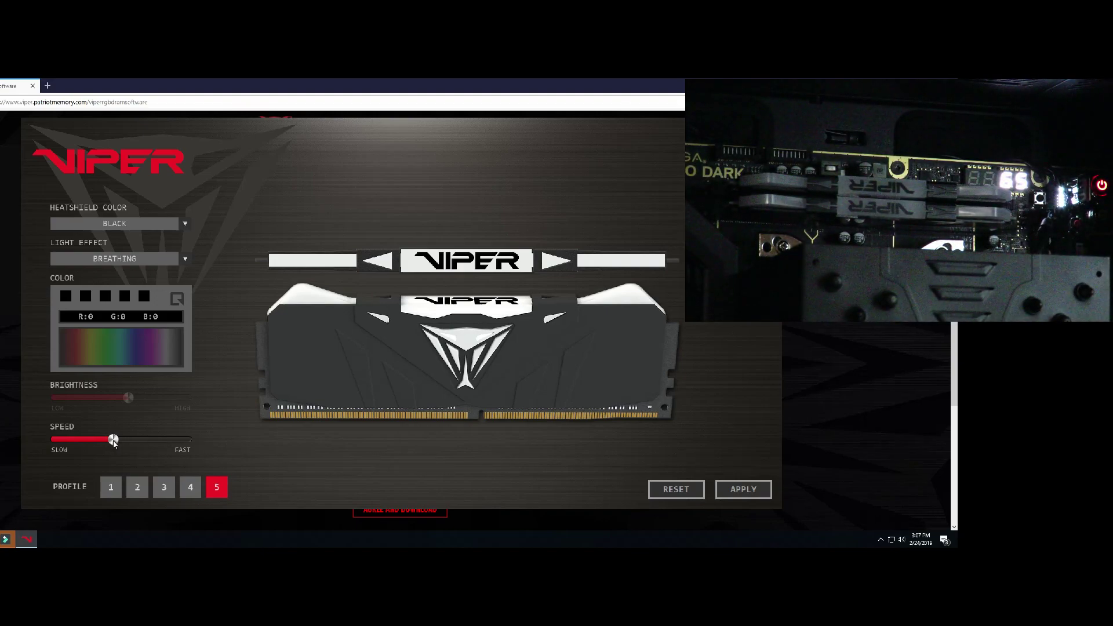
left_click_drag(112, 443, 56, 441)
left_click(742, 489)
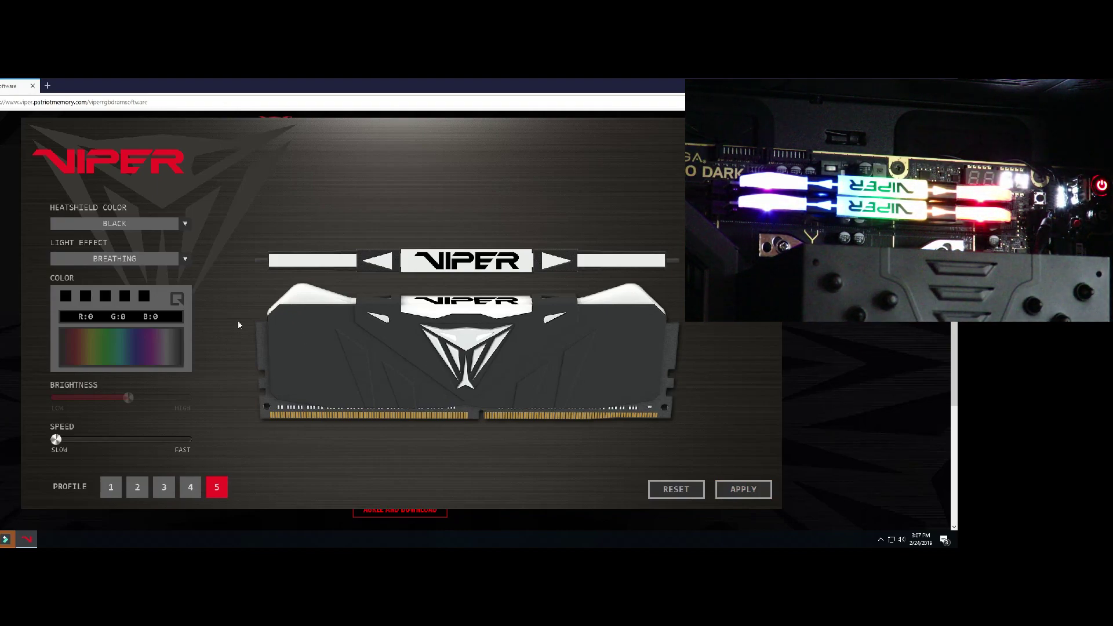
left_click_drag(53, 443, 144, 439)
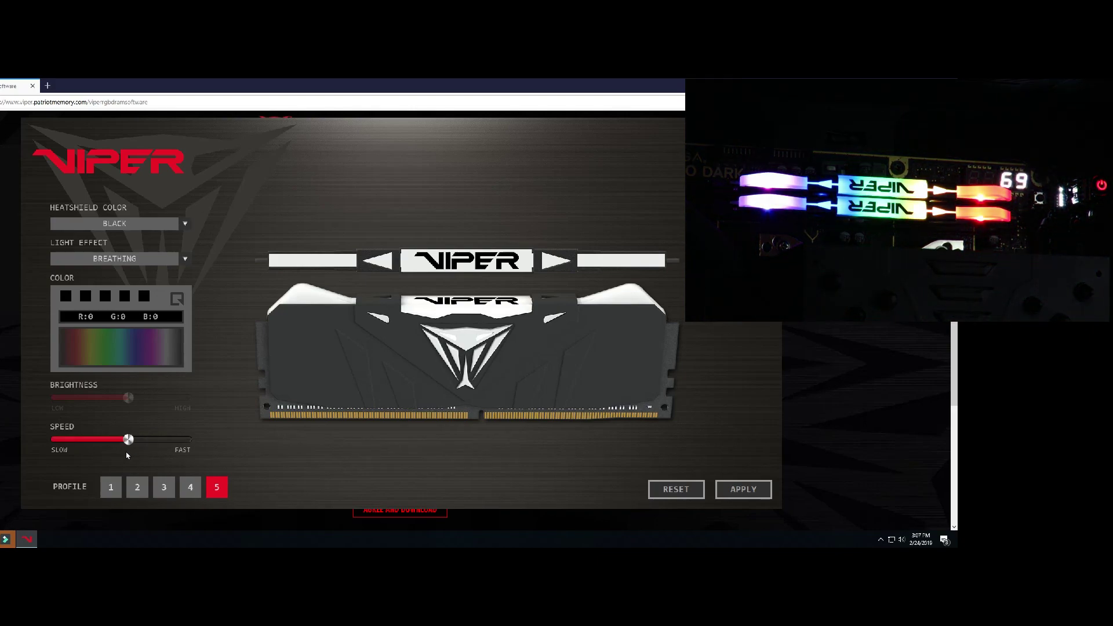
left_click(748, 490)
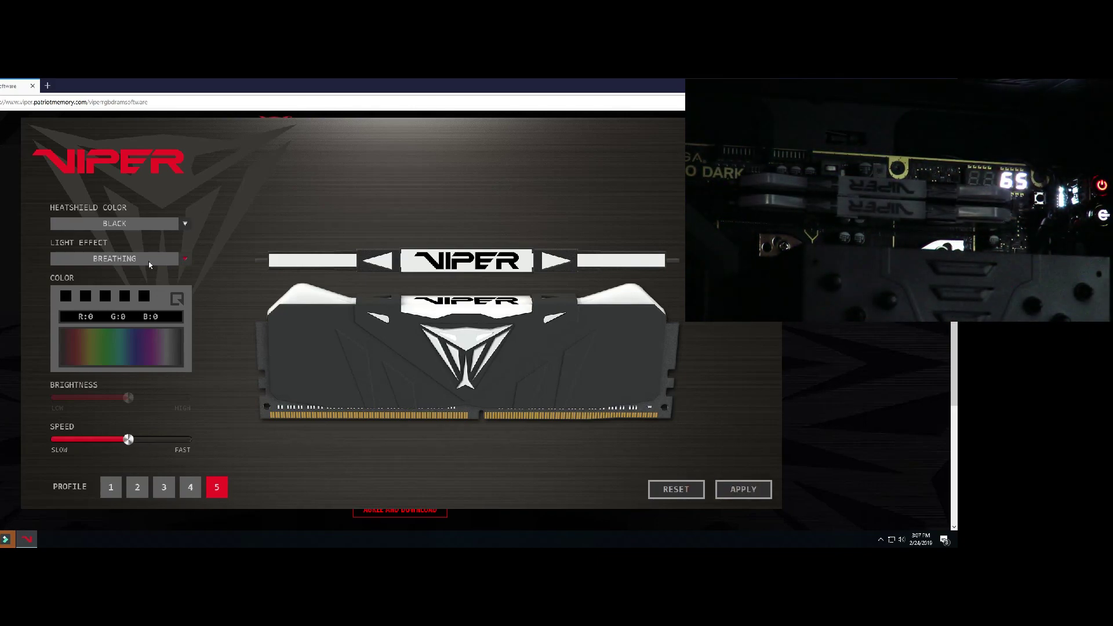
Colour the five zones red, blue, magenta, yellow and light grey, then apply breathing at fast speed.
left_click(76, 344)
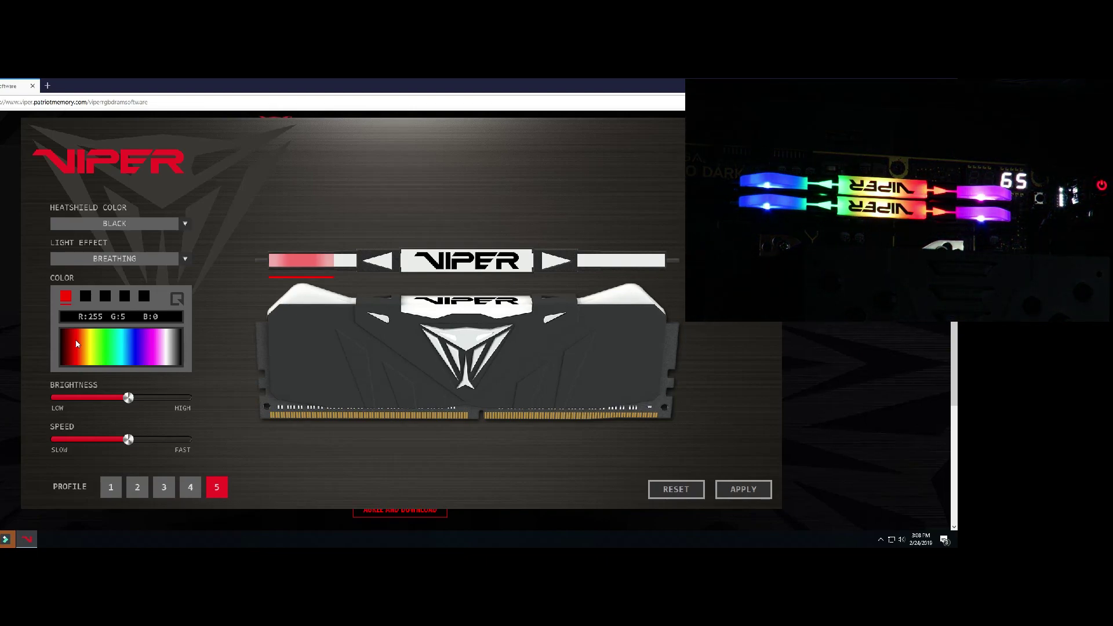
left_click(84, 298)
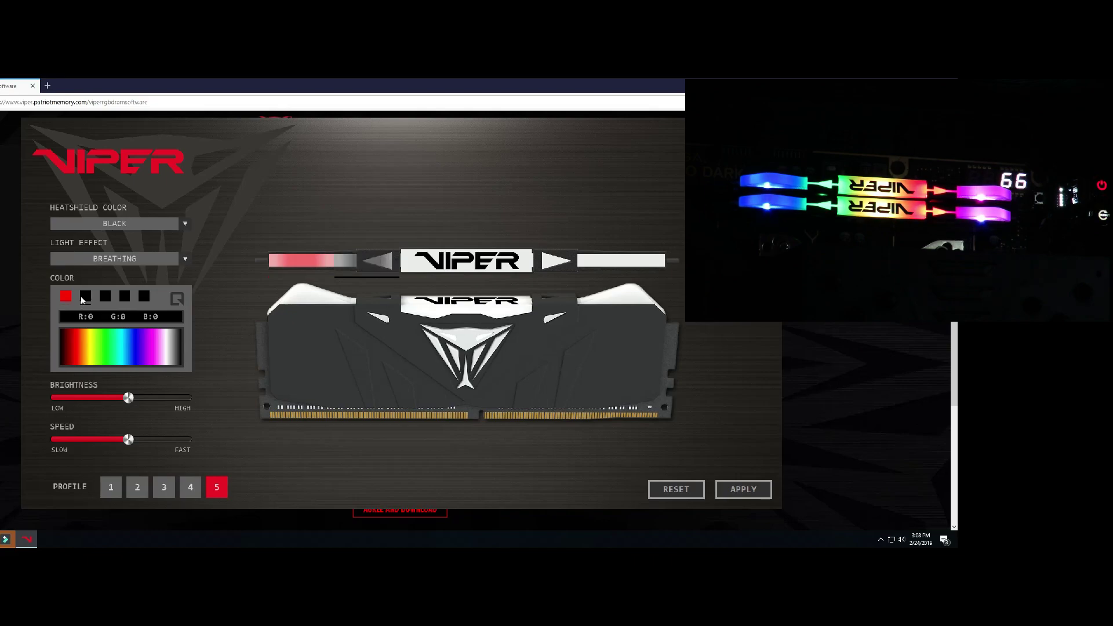
left_click(139, 351)
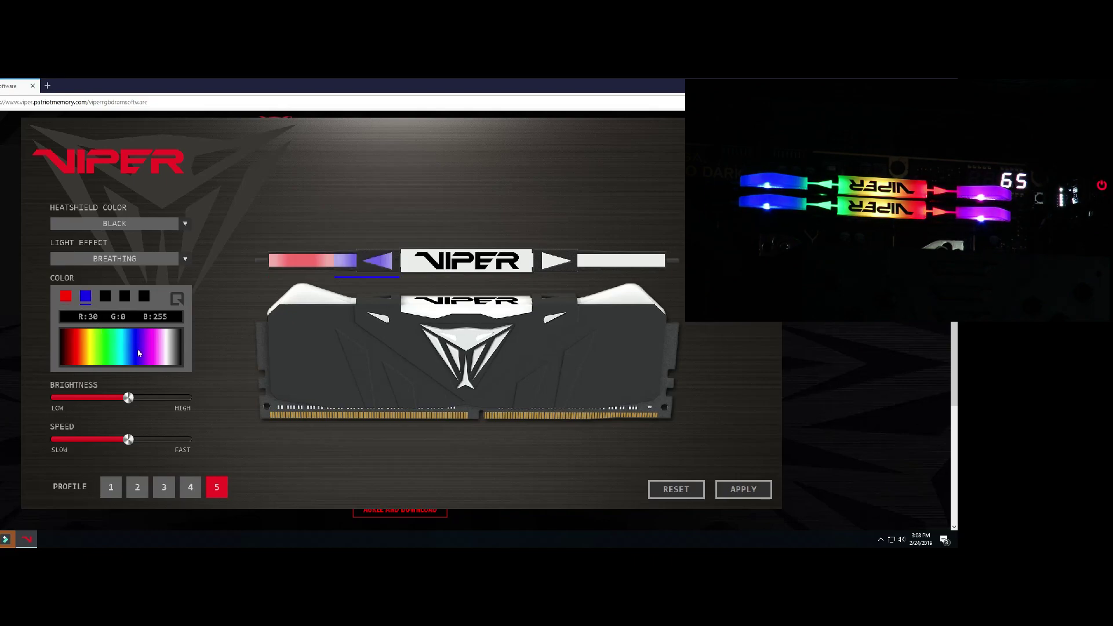
left_click(104, 298)
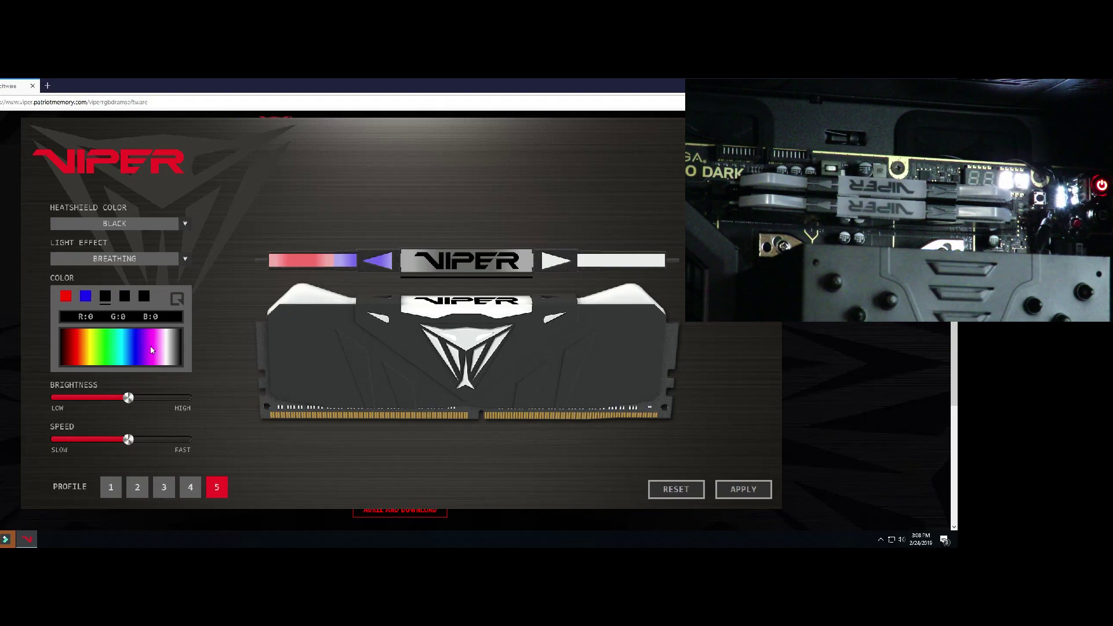
left_click(151, 350)
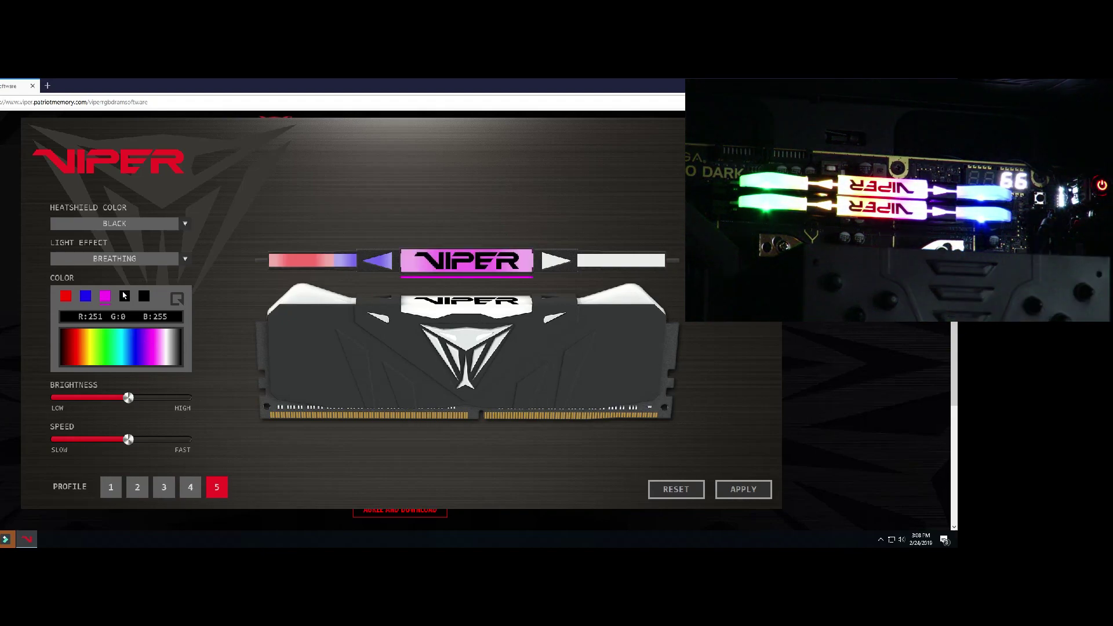
left_click(123, 295)
left_click(119, 334)
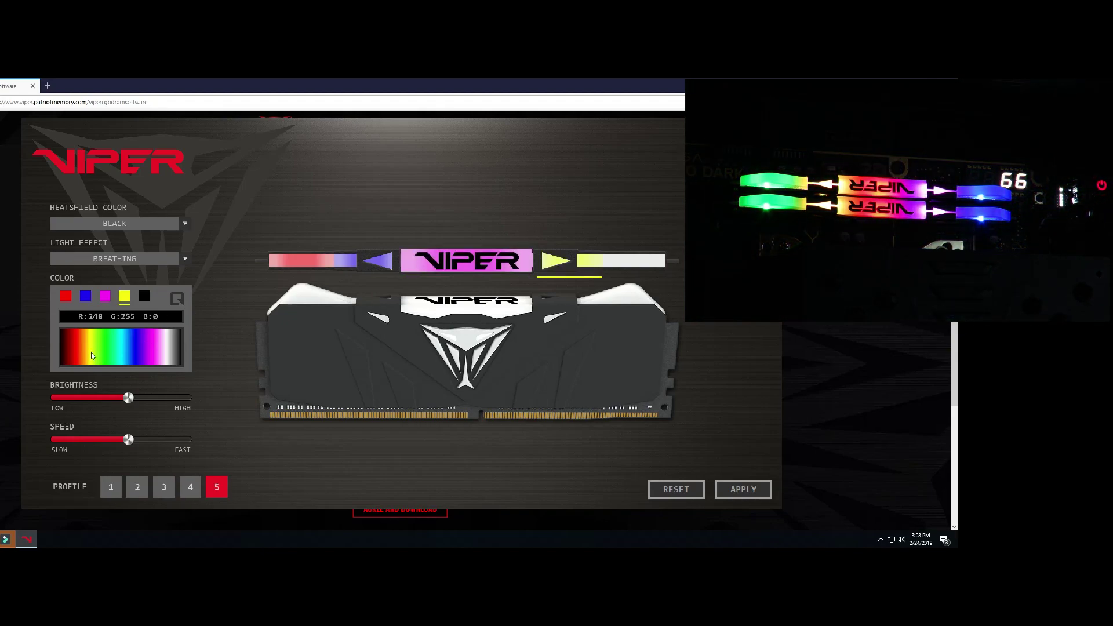
left_click(165, 342)
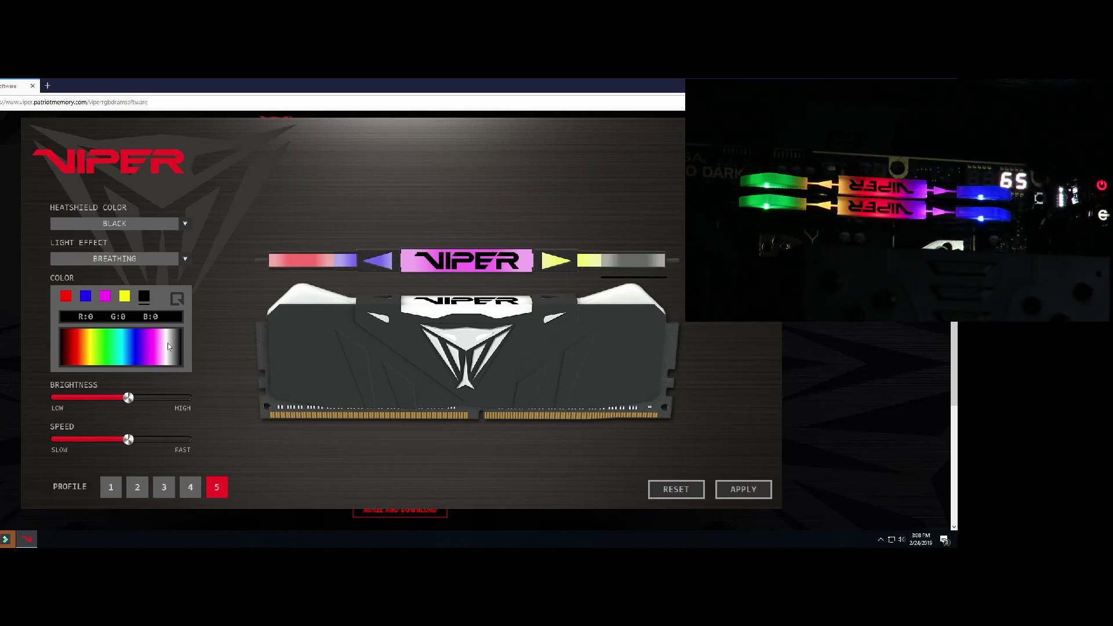
left_click(743, 489)
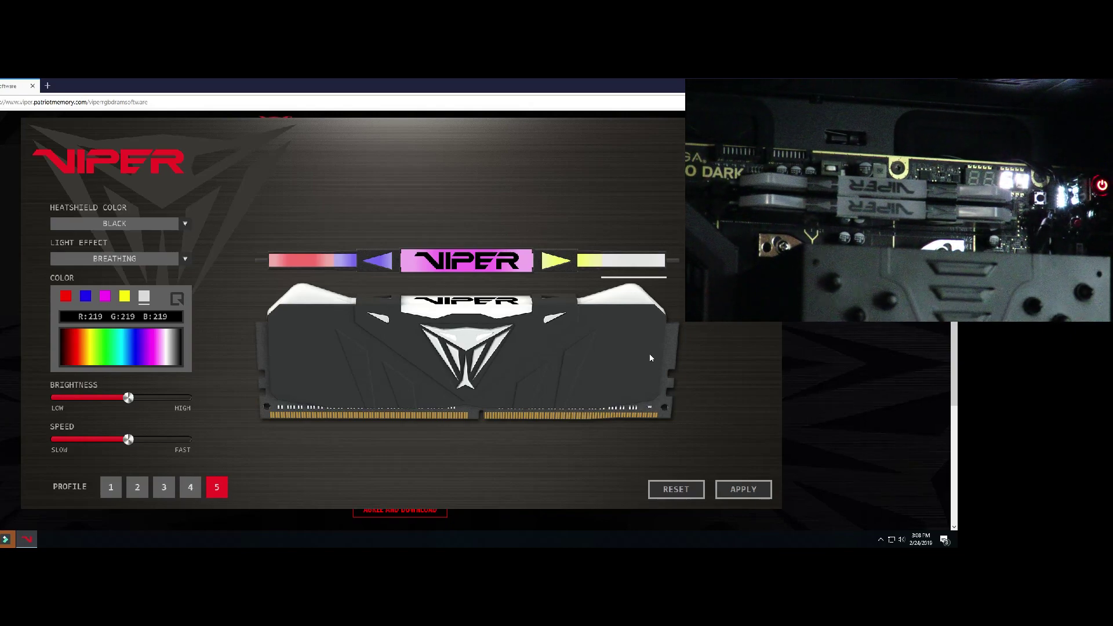
left_click_drag(130, 437, 225, 433)
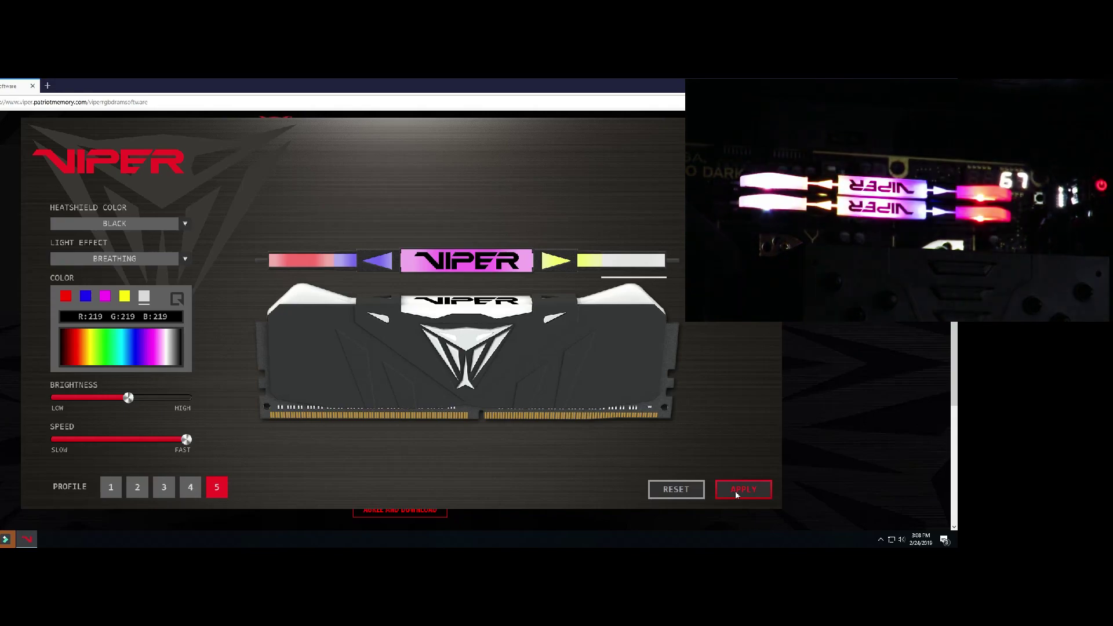
left_click(735, 490)
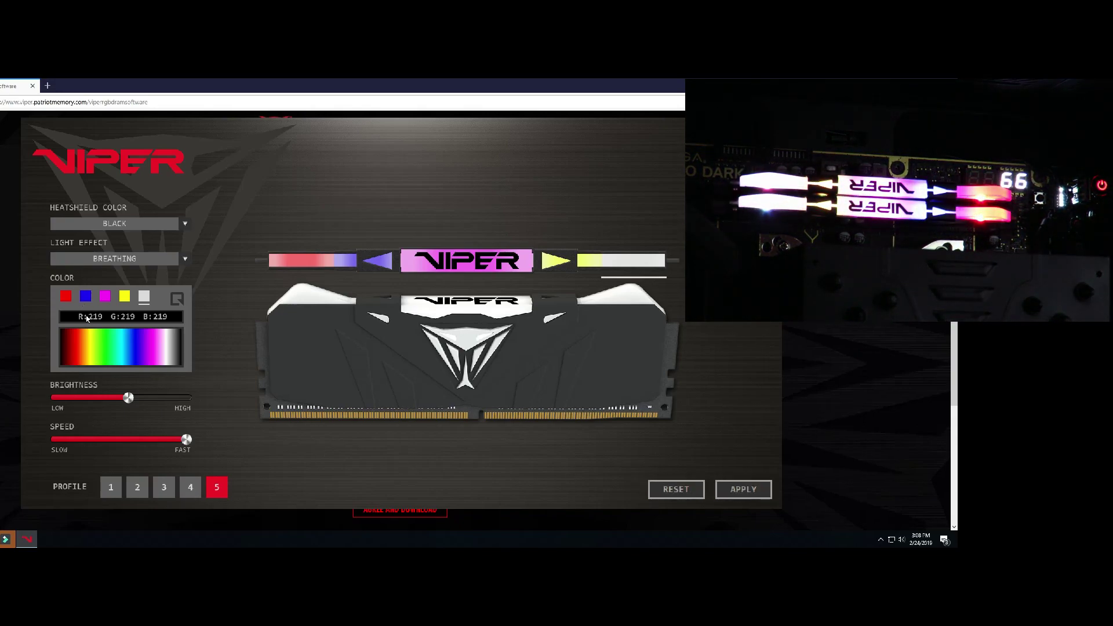
Apply the VIPER effect, then try it at mid-range and slowest speeds.
left_click(66, 296)
left_click(106, 261)
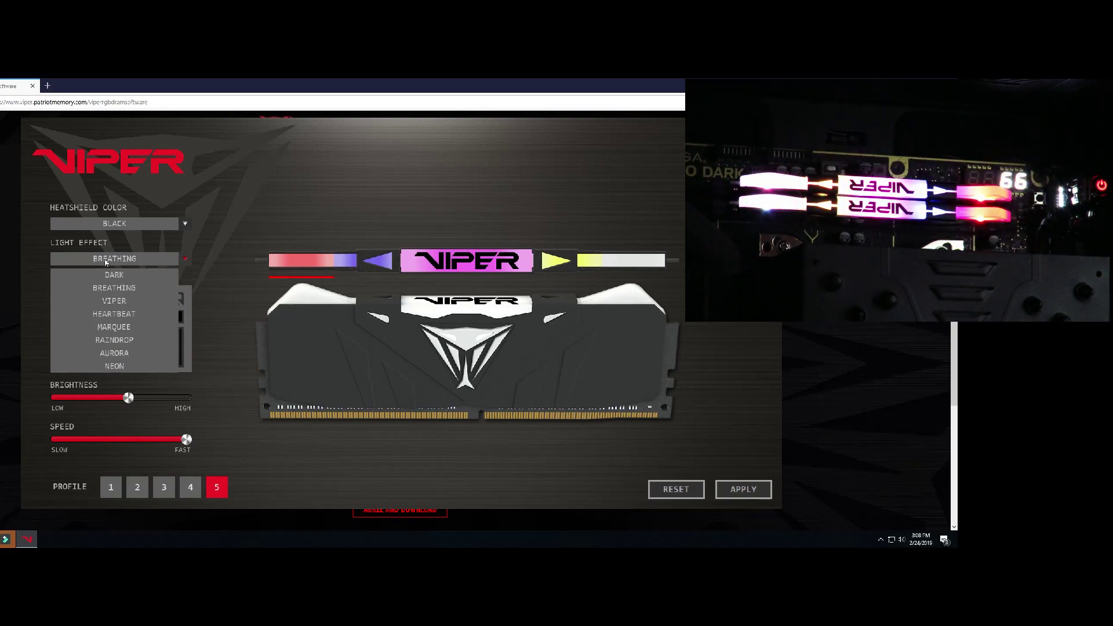
left_click(125, 301)
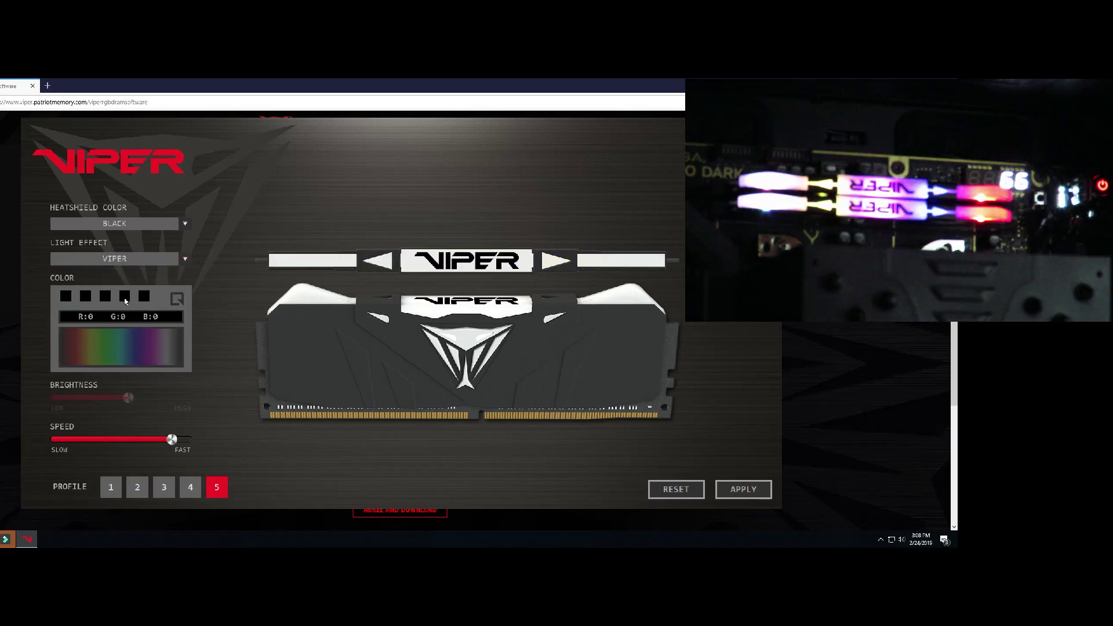
left_click(754, 491)
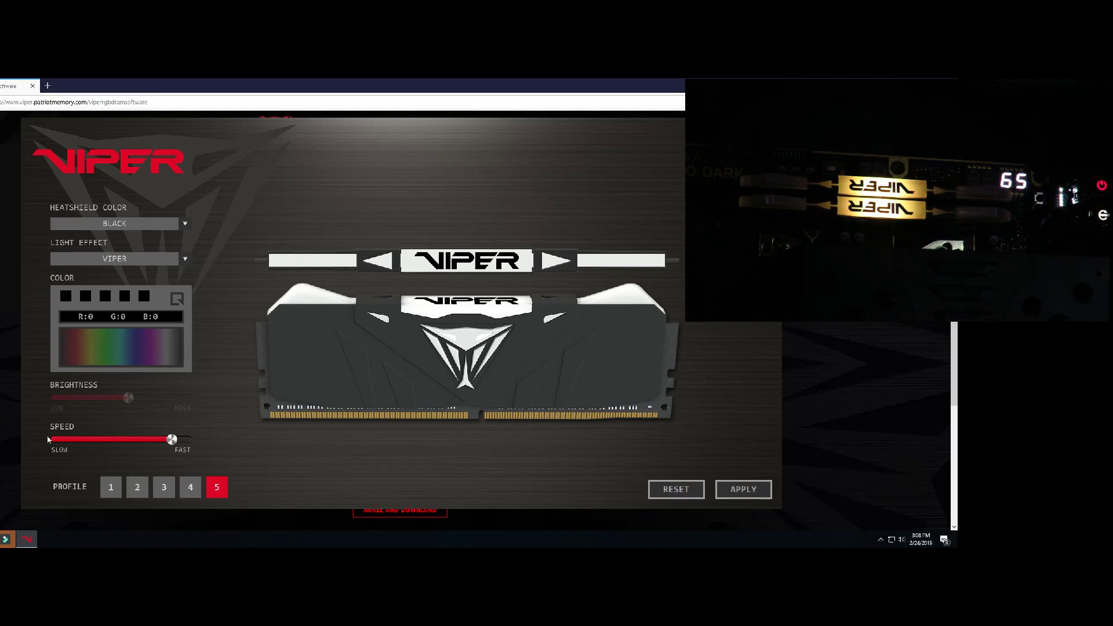
left_click(120, 445)
left_click(743, 488)
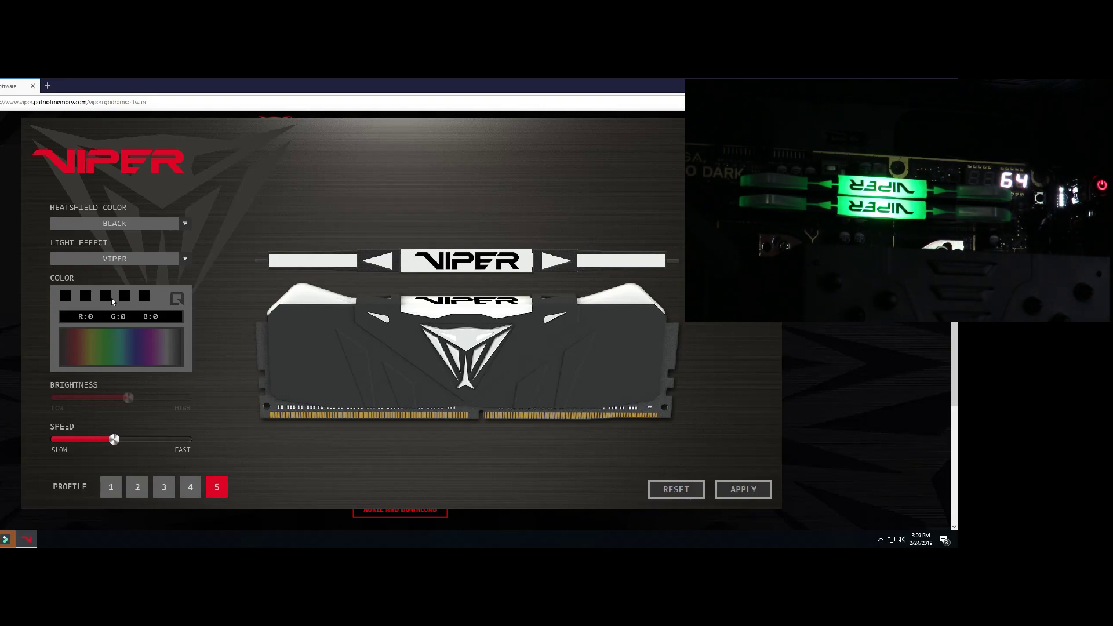
left_click_drag(114, 439, 56, 439)
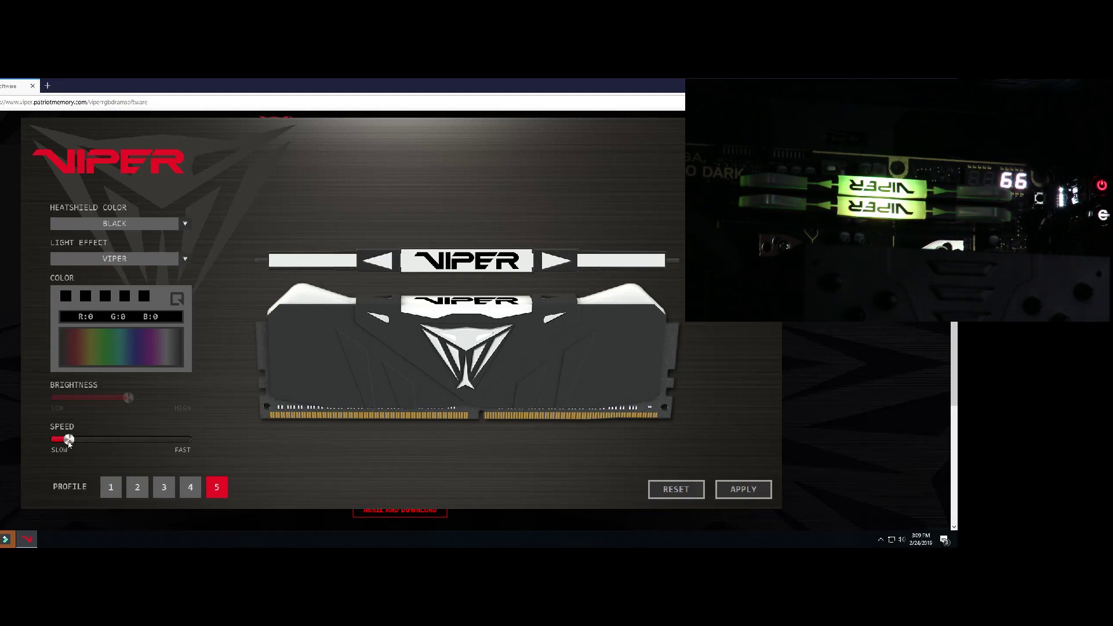
left_click(739, 490)
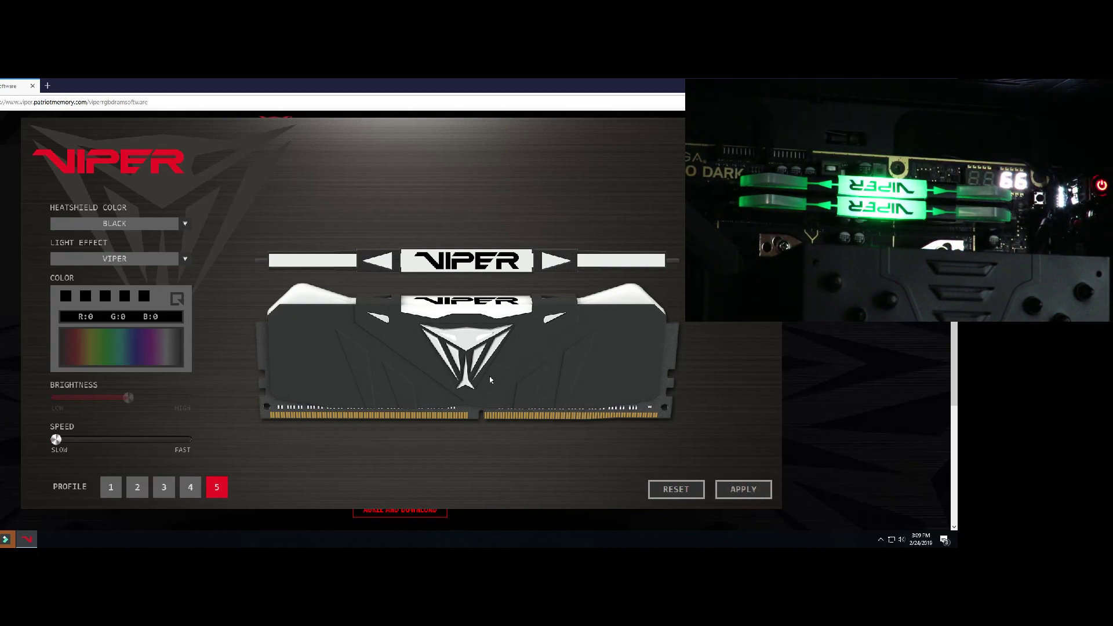
Switch to the HEARTBEAT effect and apply it at mid-range speed.
left_click(115, 263)
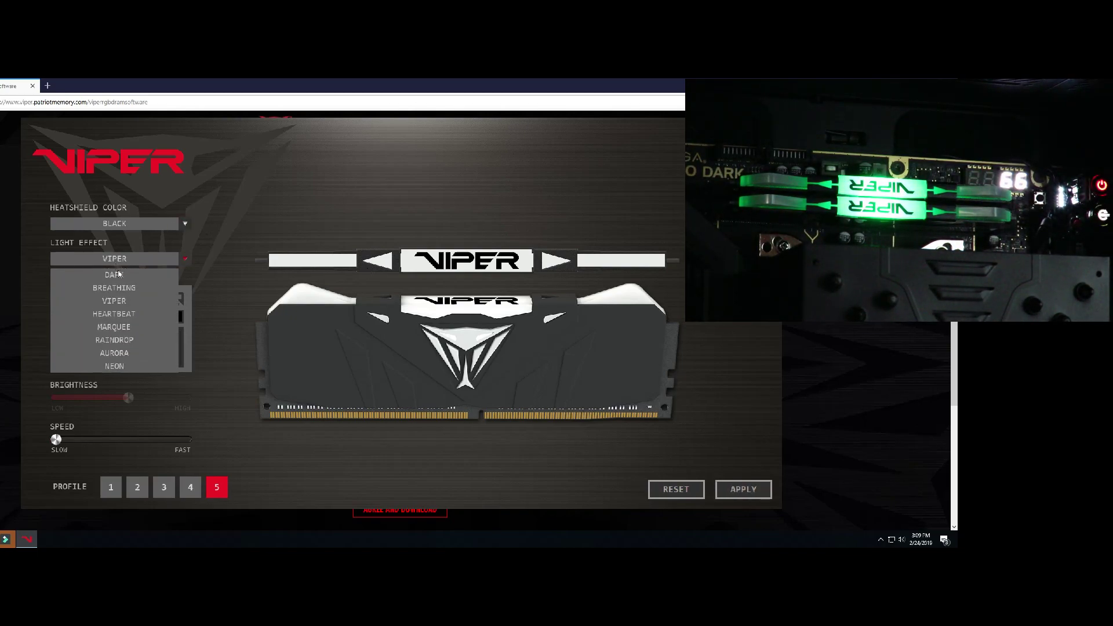
left_click(114, 315)
left_click(742, 498)
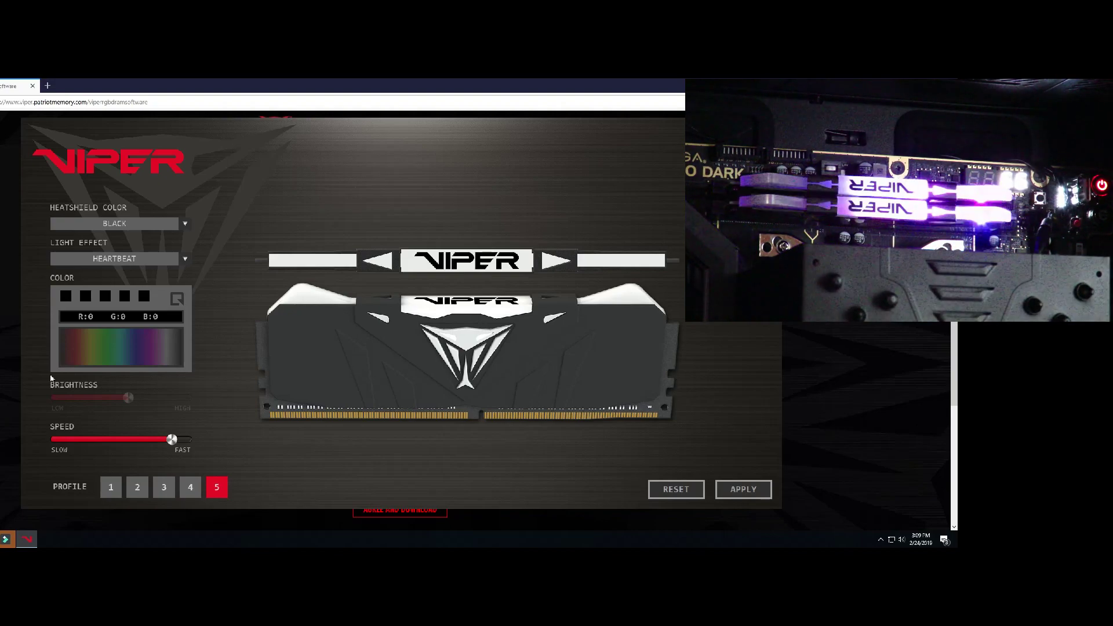
left_click(115, 440)
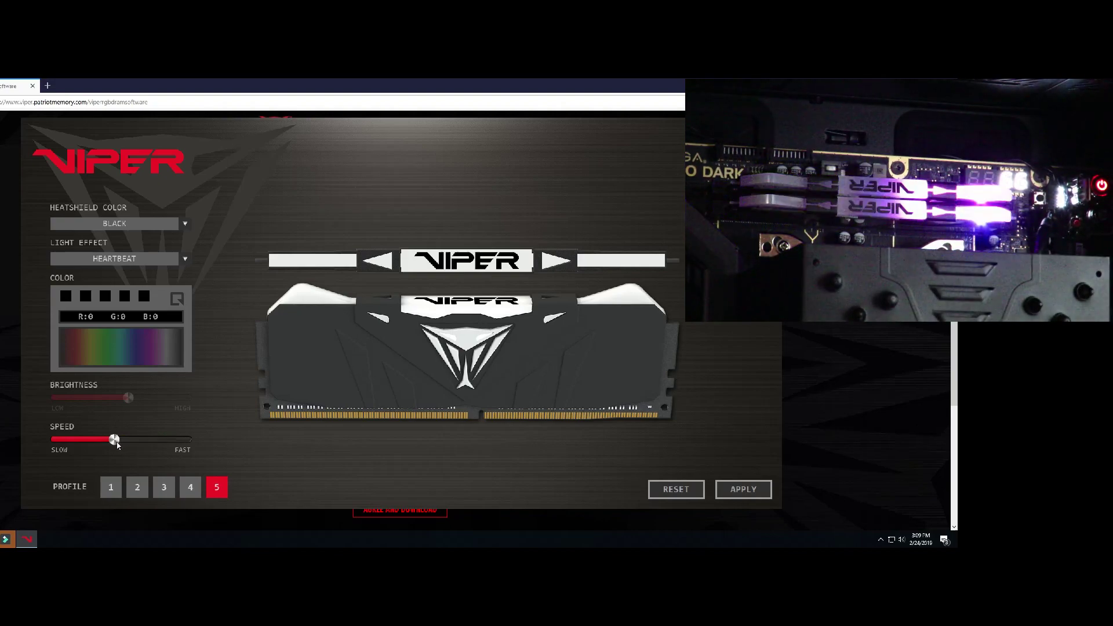
left_click(724, 491)
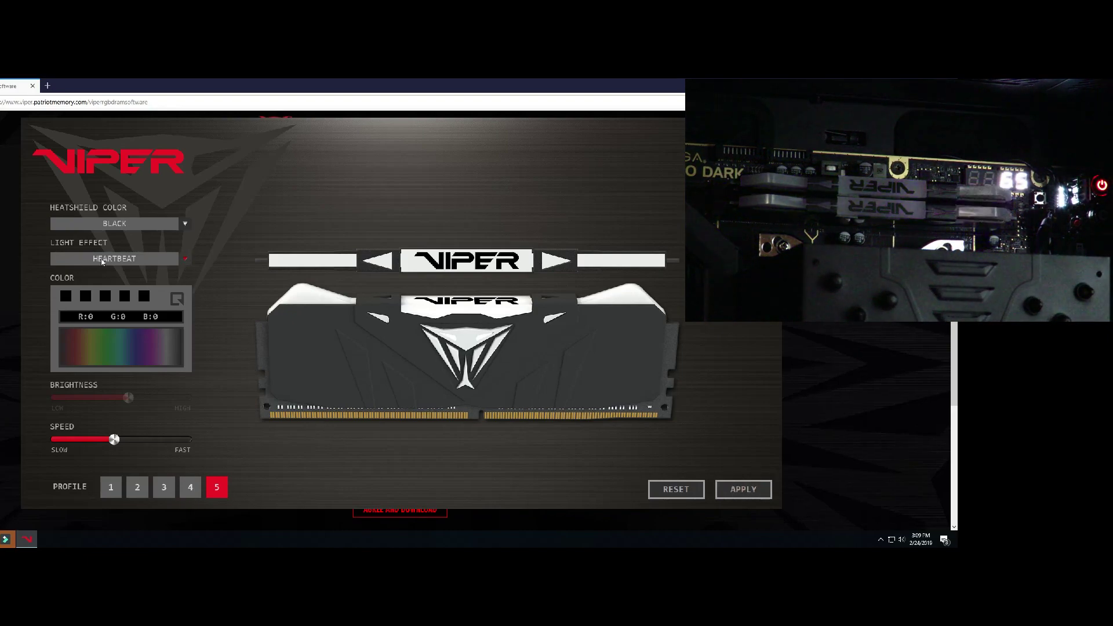
Pick red, magenta and light grey colour slots, then reset the lighting to defaults.
left_click(64, 299)
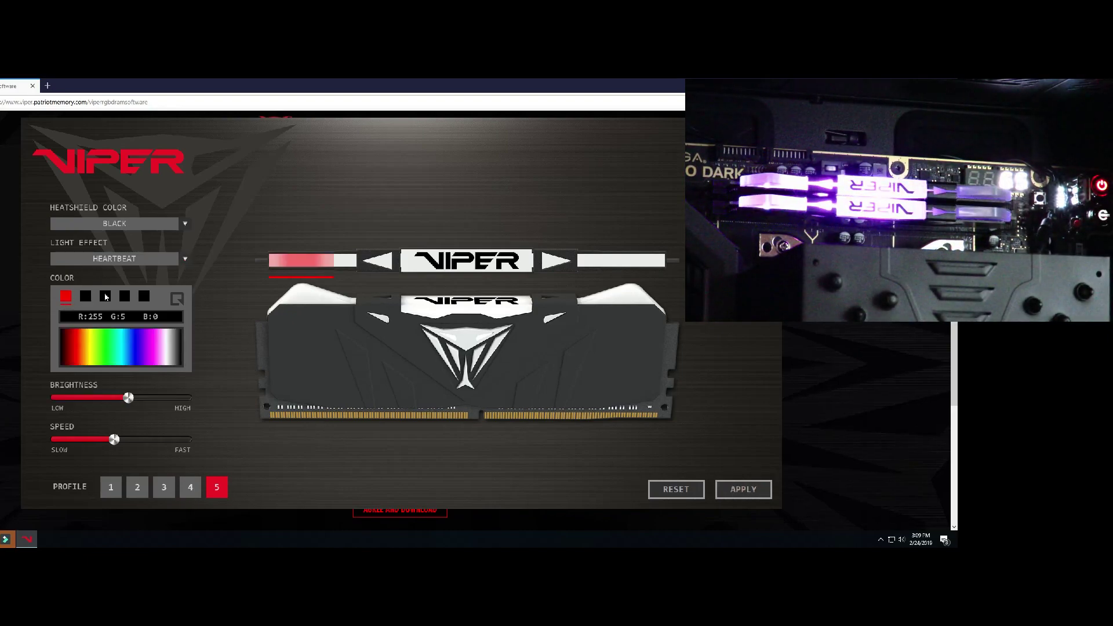
left_click(105, 297)
left_click(144, 296)
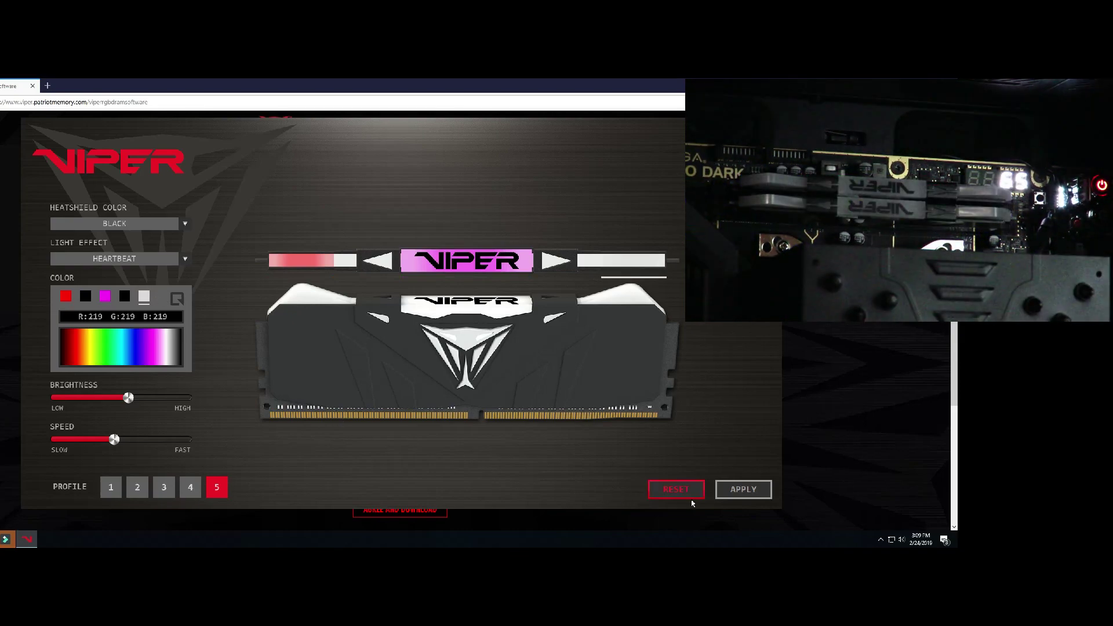
left_click(675, 495)
left_click(100, 262)
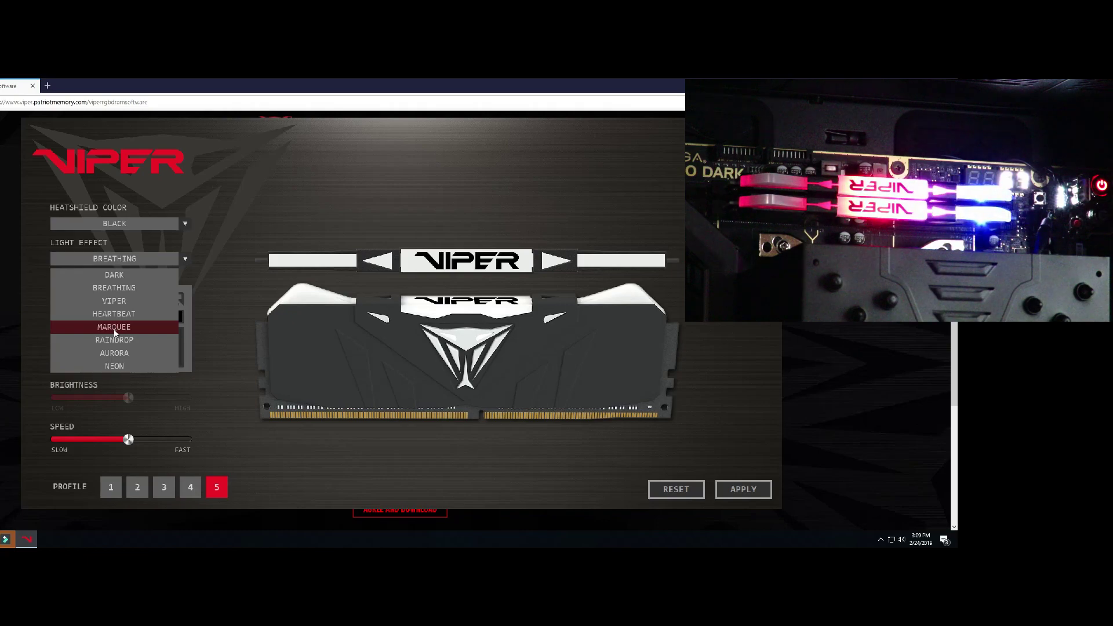
Apply MARQUEE, colour its slots green, blue, red and cyan, and apply again.
left_click(115, 328)
left_click(744, 489)
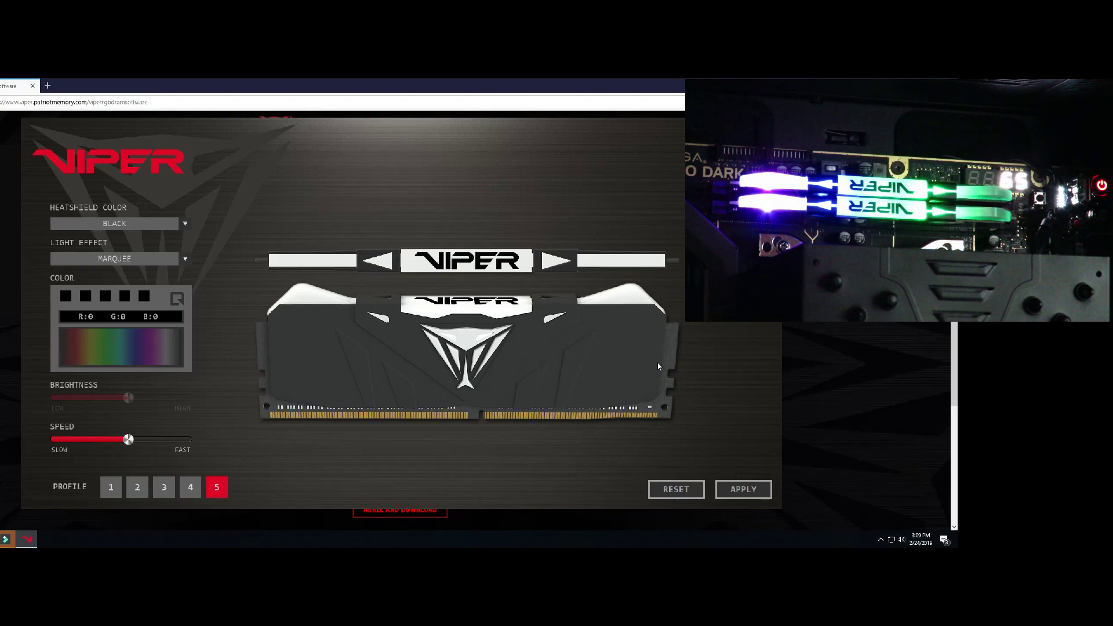
left_click(70, 301)
left_click(105, 347)
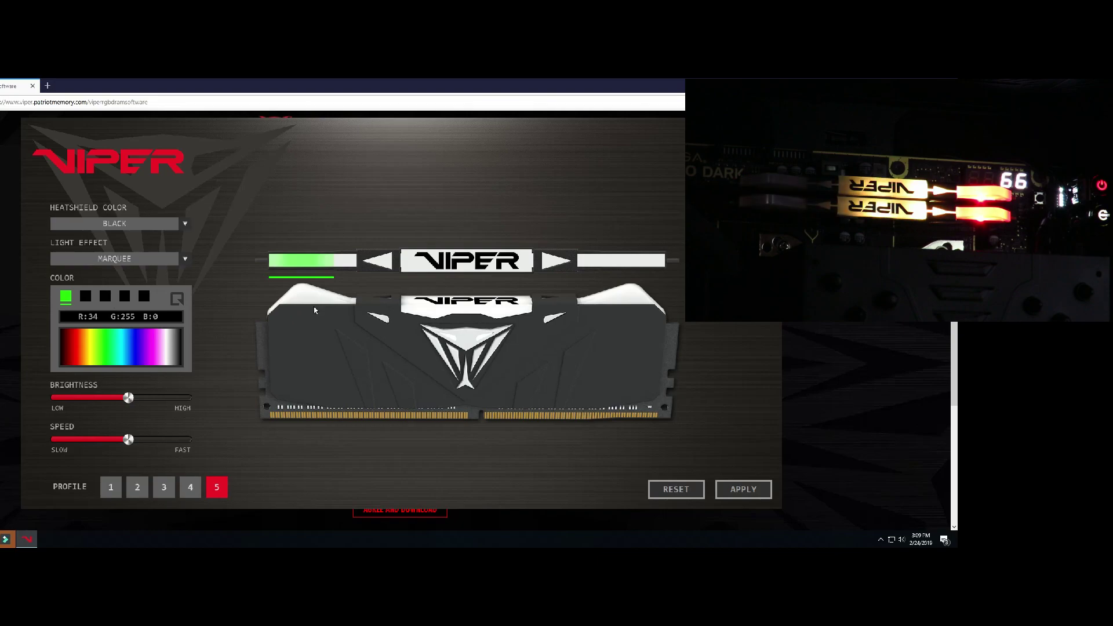
left_click(90, 300)
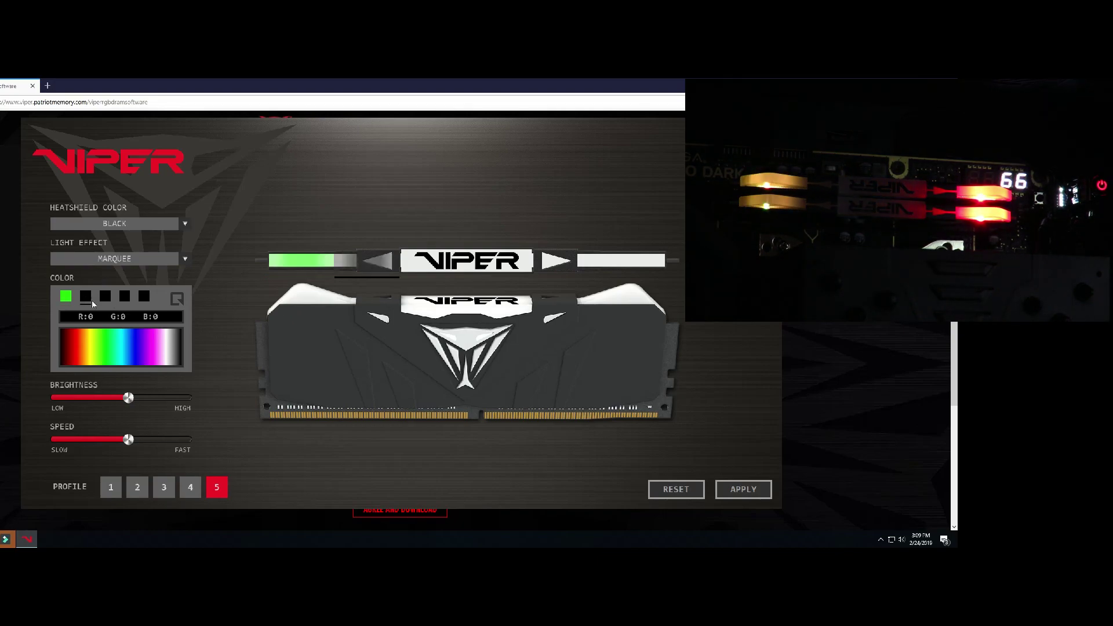
left_click(136, 339)
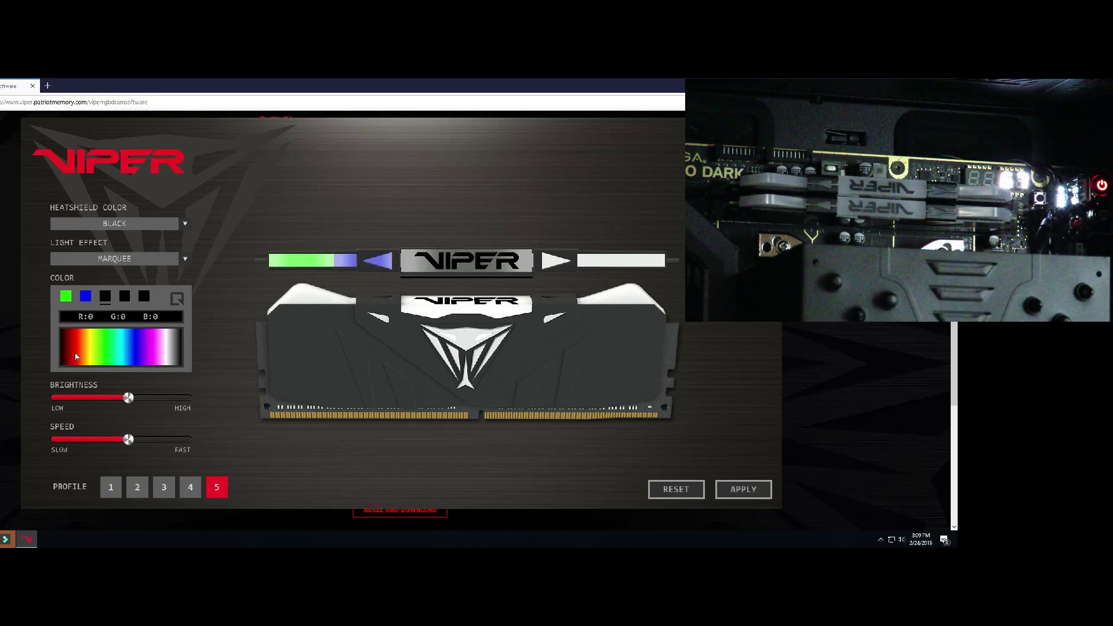
left_click(80, 358)
left_click(119, 354)
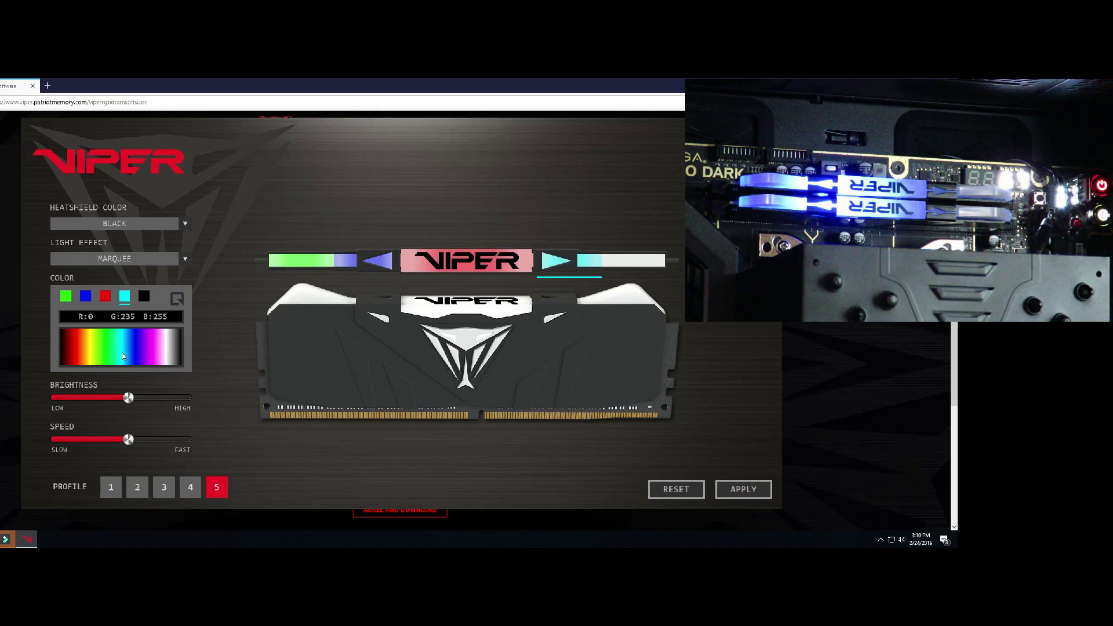
left_click(731, 491)
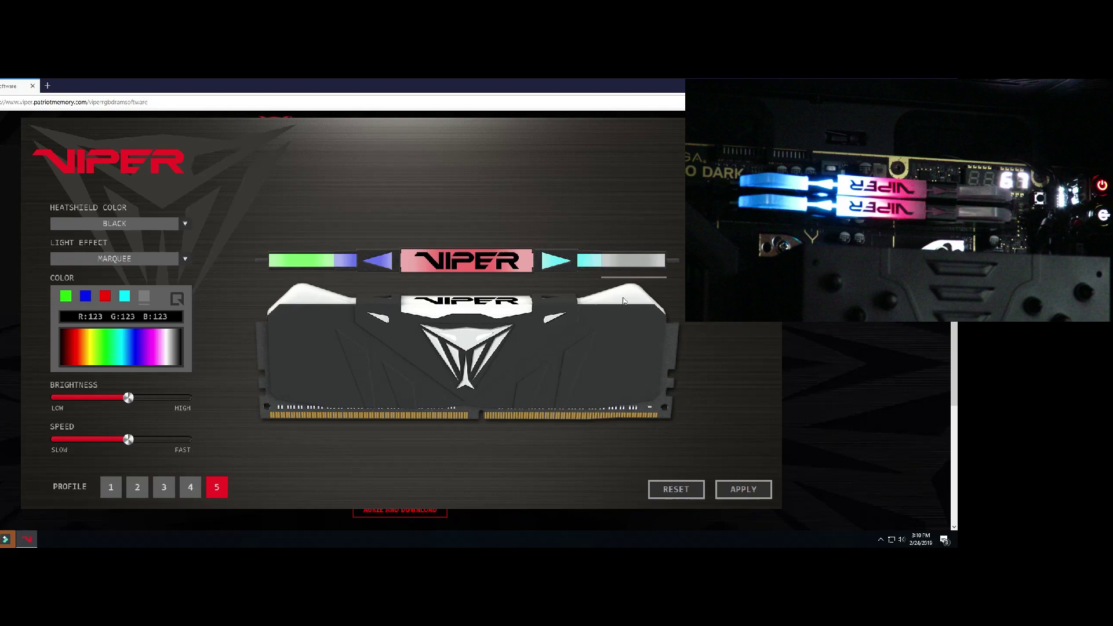
Apply the RAINDROP effect, then raise its speed to the fastest and apply.
left_click(107, 259)
left_click(108, 338)
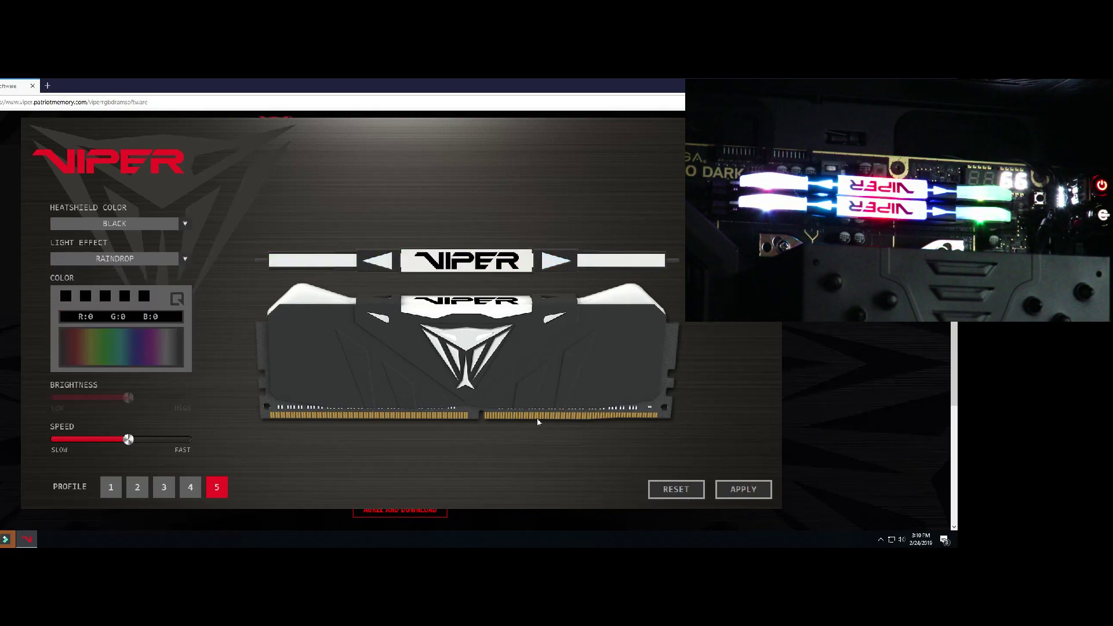
left_click(743, 489)
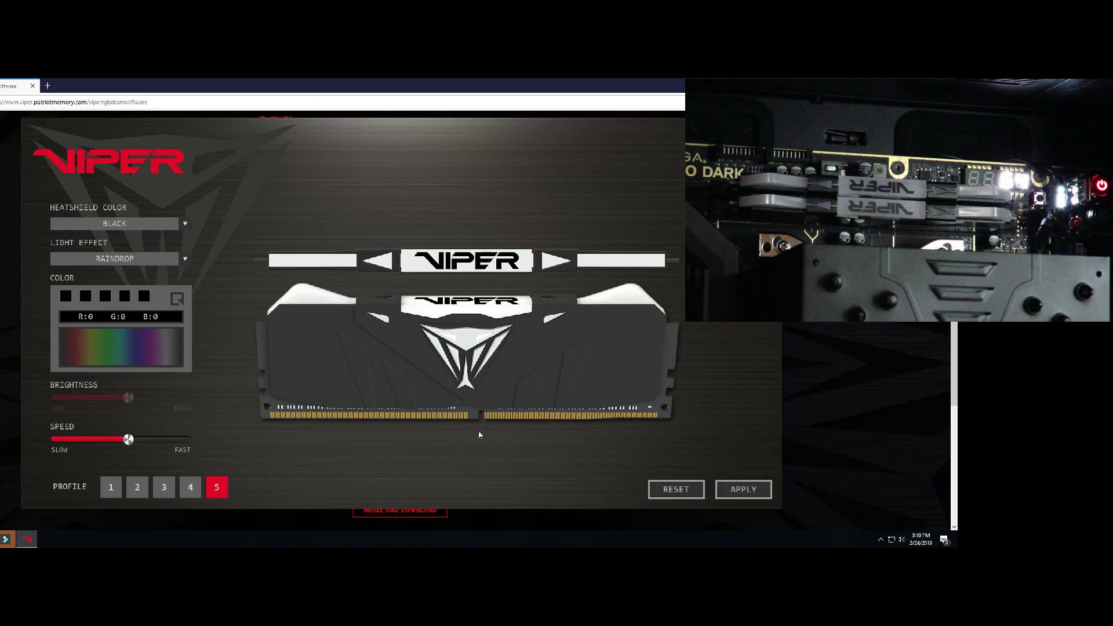
left_click_drag(128, 438, 186, 439)
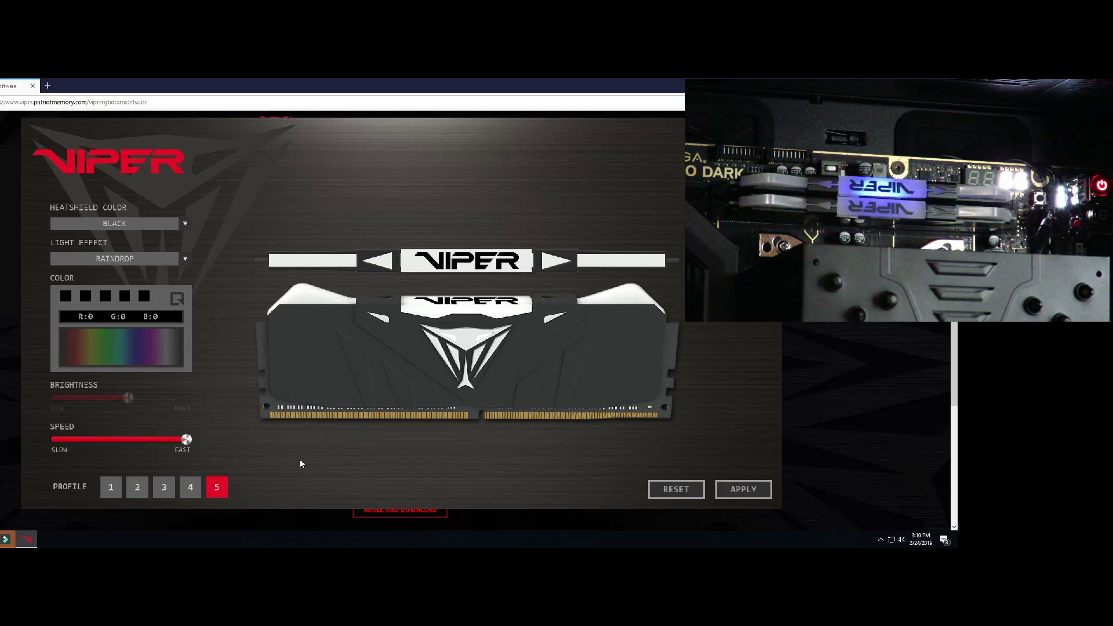
left_click(738, 489)
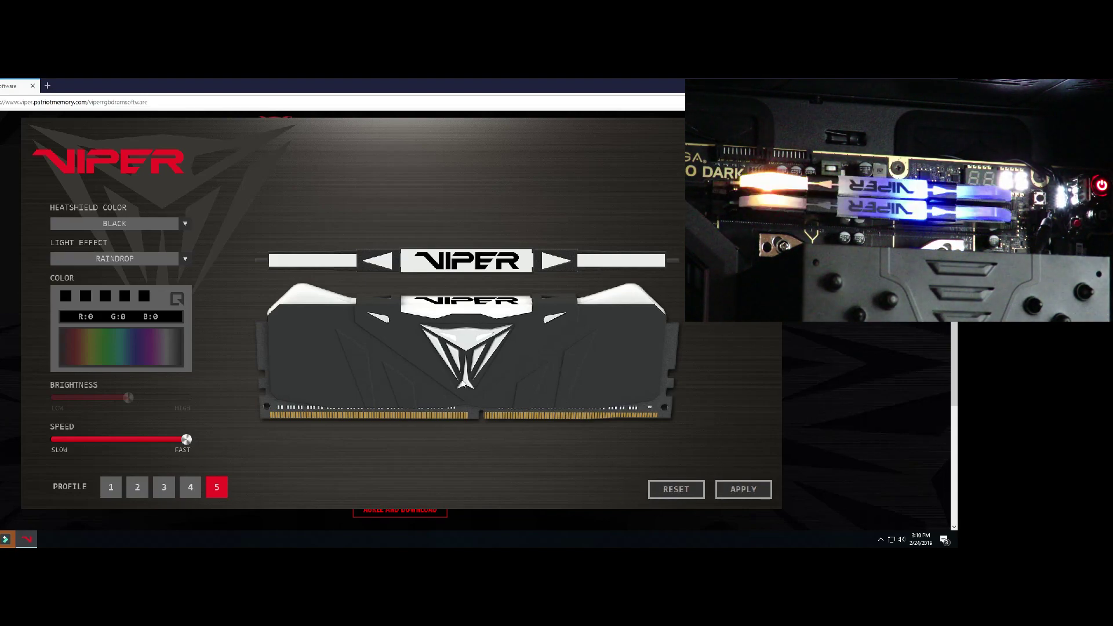
Apply AURORA, try it at fastest speed, then apply it at the slowest speed.
left_click(110, 259)
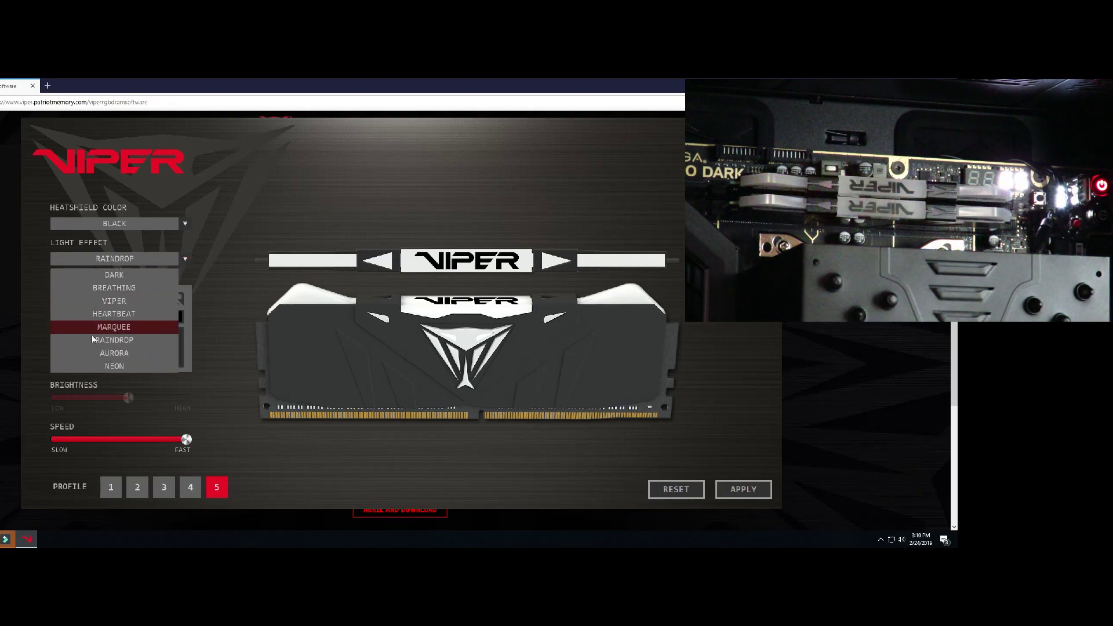
left_click(110, 352)
left_click(739, 489)
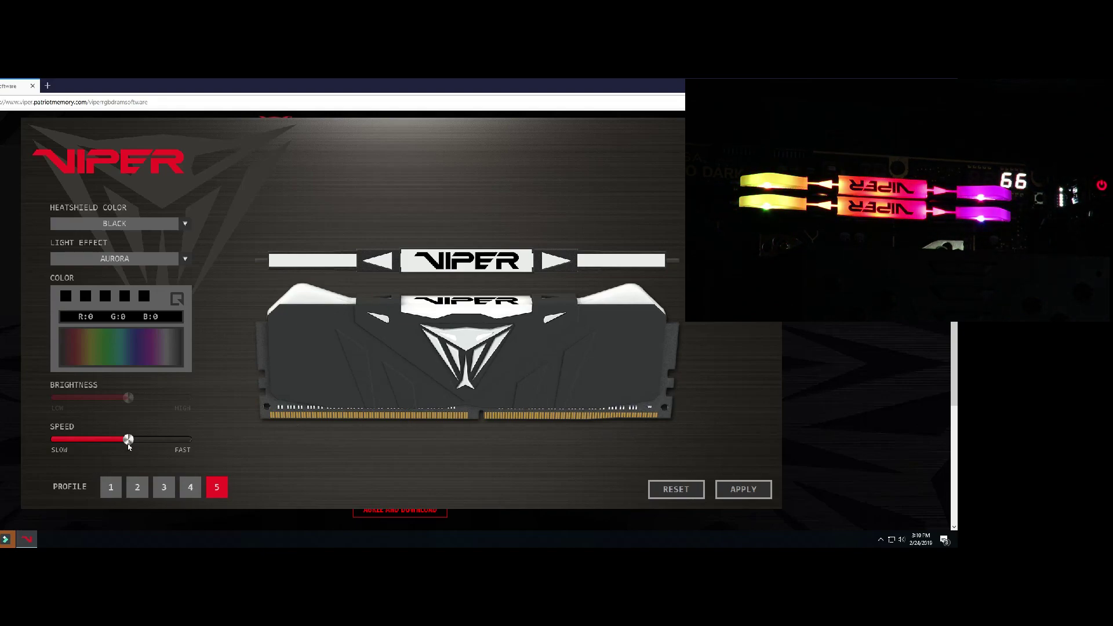
left_click_drag(128, 445, 427, 442)
left_click(742, 489)
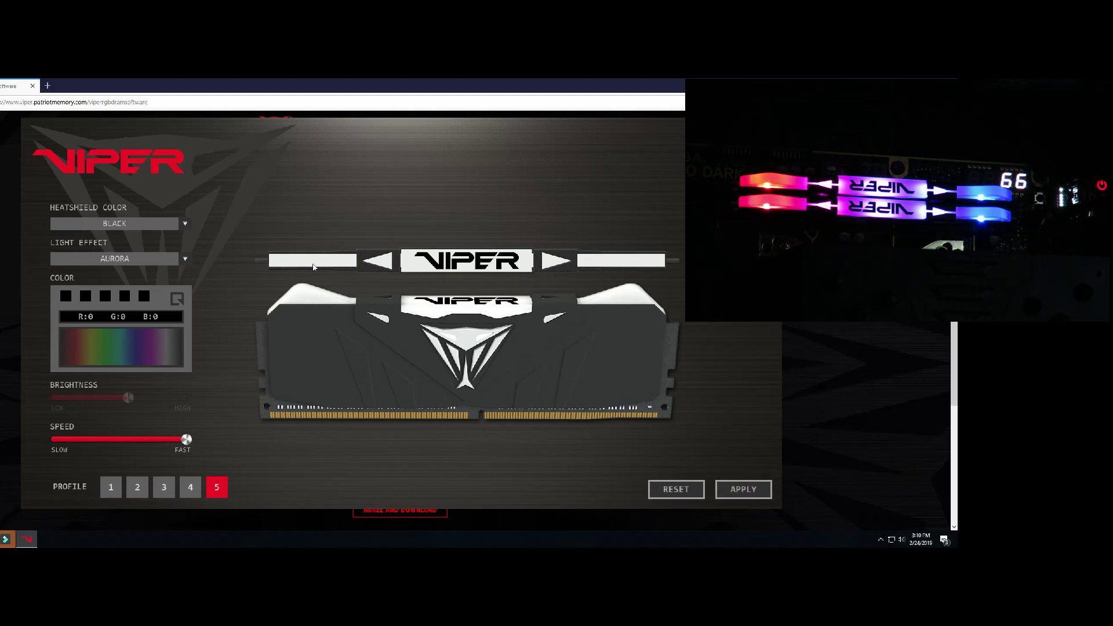
left_click_drag(186, 439, 56, 440)
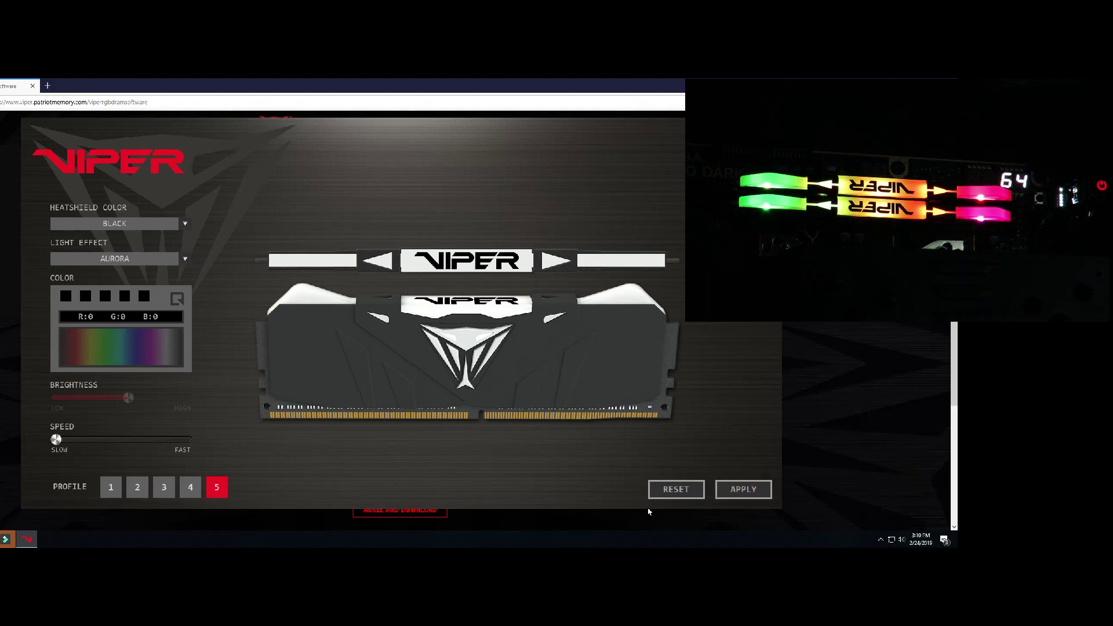
left_click(727, 488)
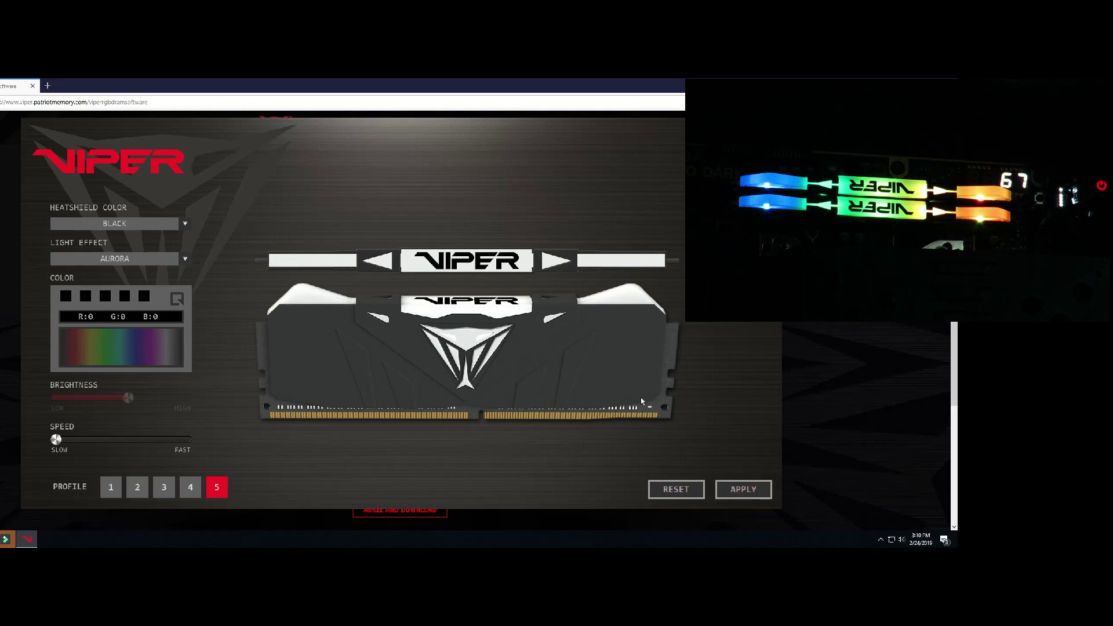
Select the NEON light effect and apply it to the memory.
left_click(173, 256)
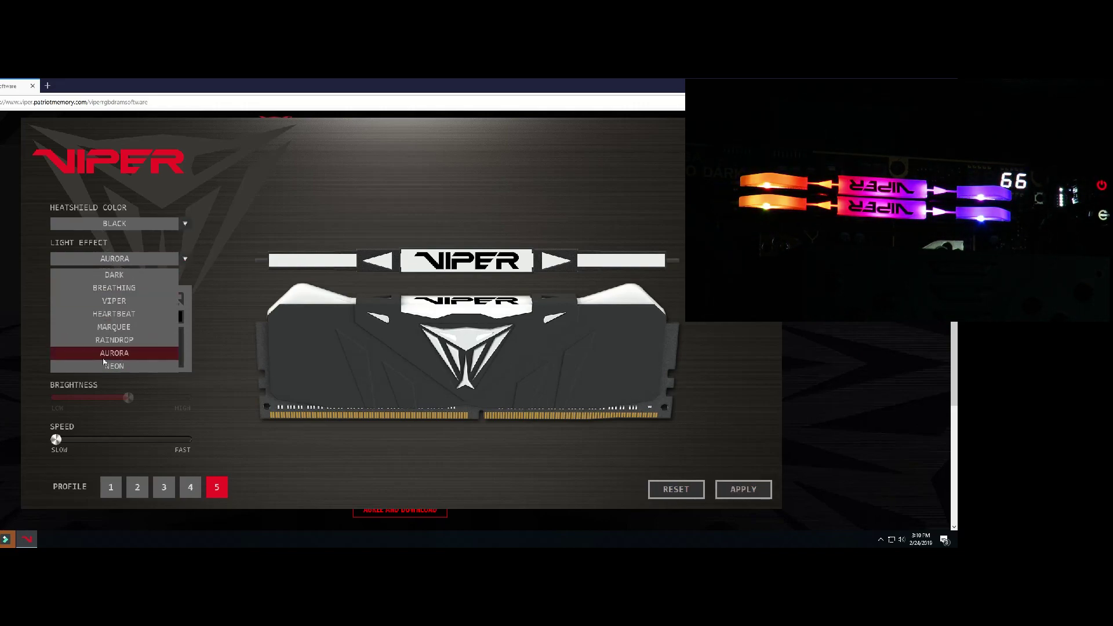
left_click(107, 365)
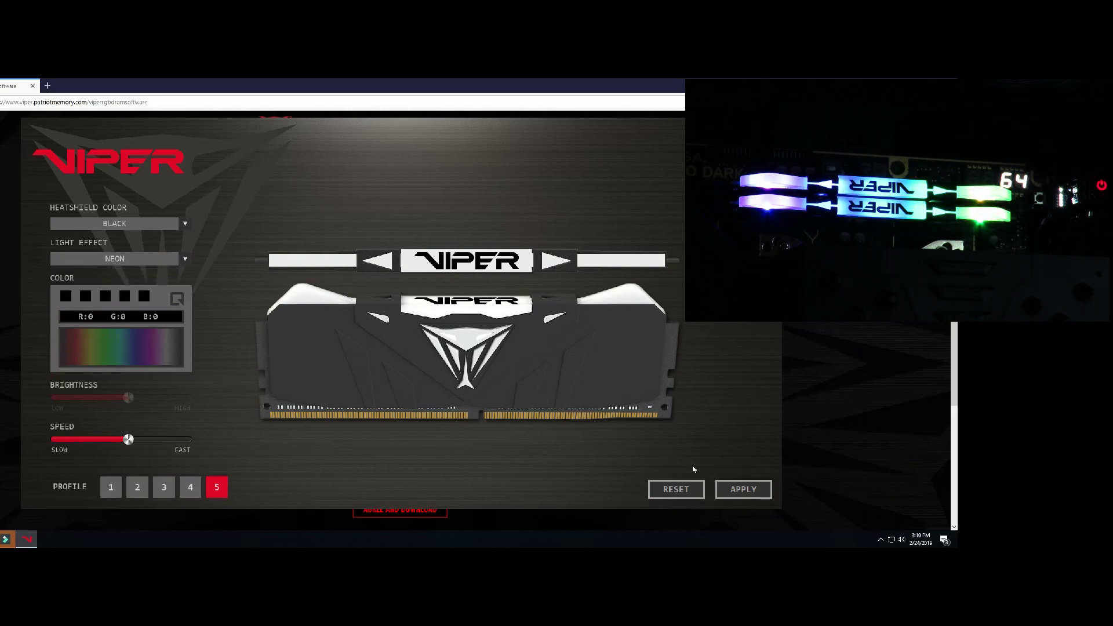
left_click(745, 493)
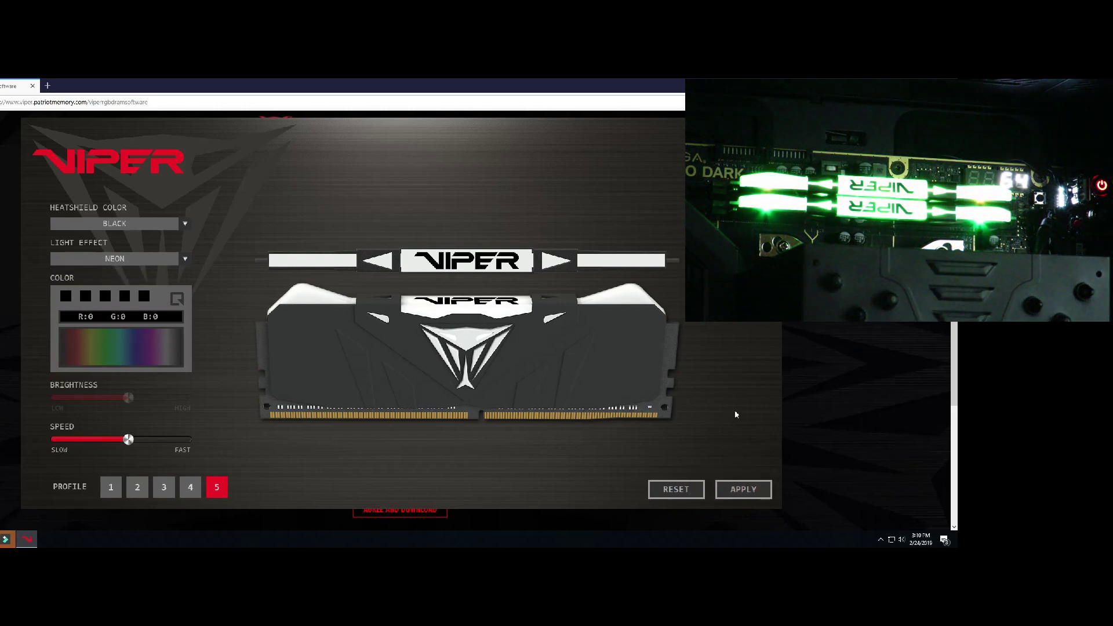
Fill the five Neon colour slots with green, blue, red, cyan and grey.
left_click(65, 297)
left_click(94, 328)
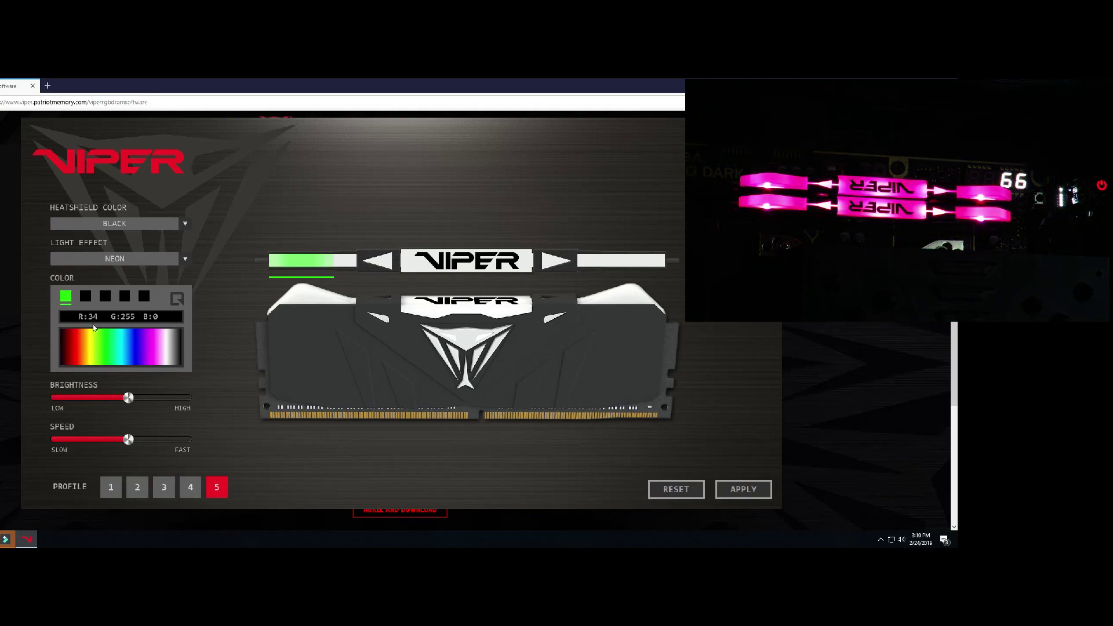
left_click(138, 338)
left_click(85, 296)
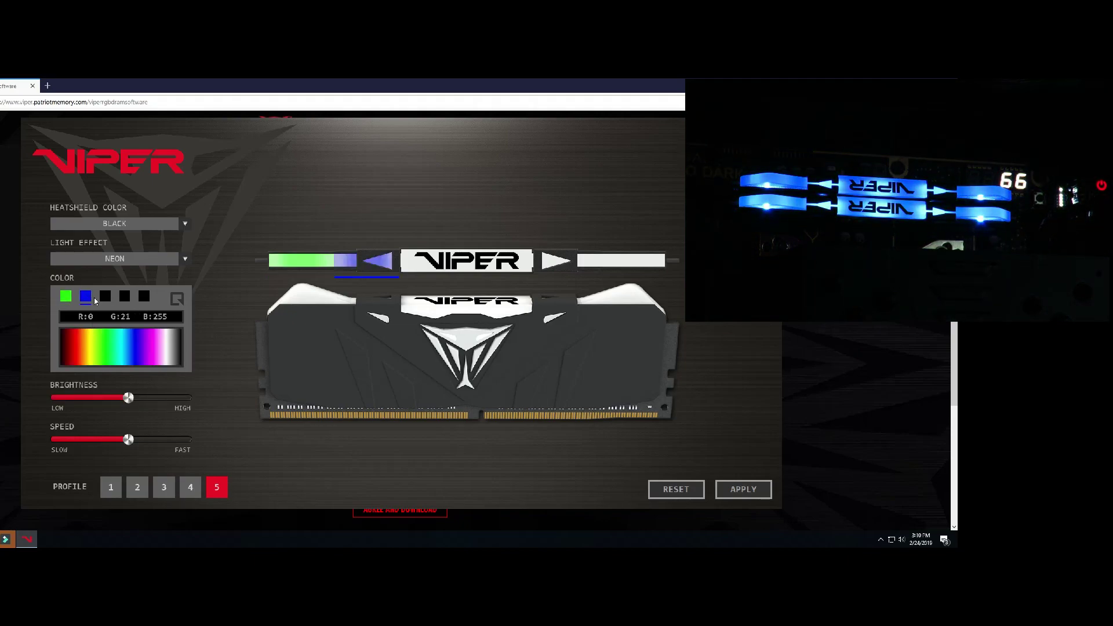
left_click(64, 346)
left_click(105, 296)
left_click(124, 298)
left_click(144, 298)
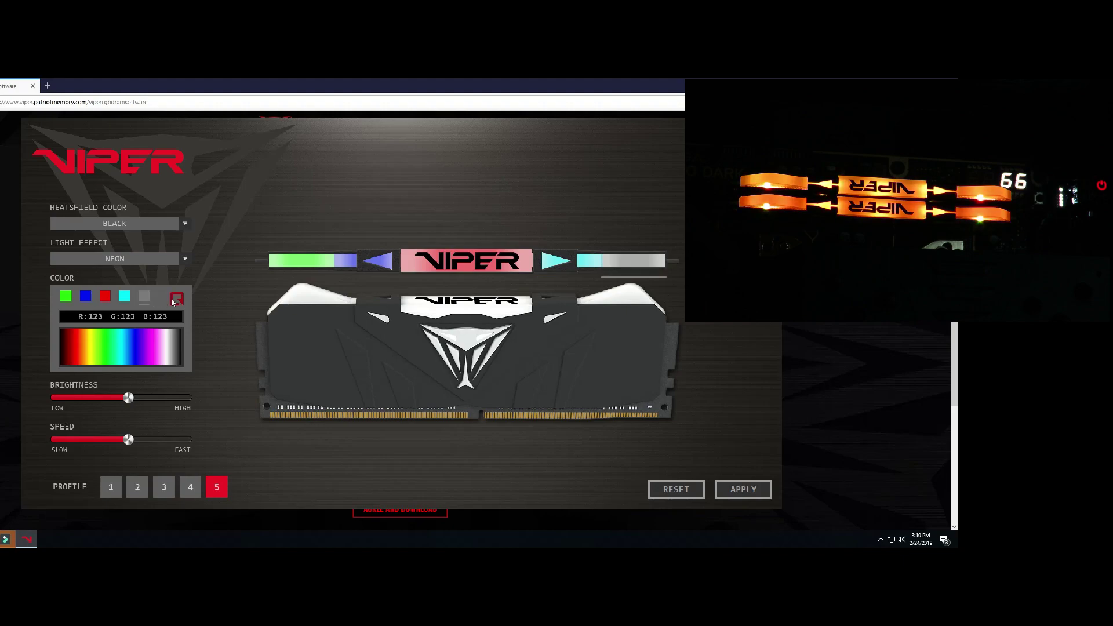
Adjust green's brightness, review the other colours, and apply the five-colour Neon setup.
left_click(70, 299)
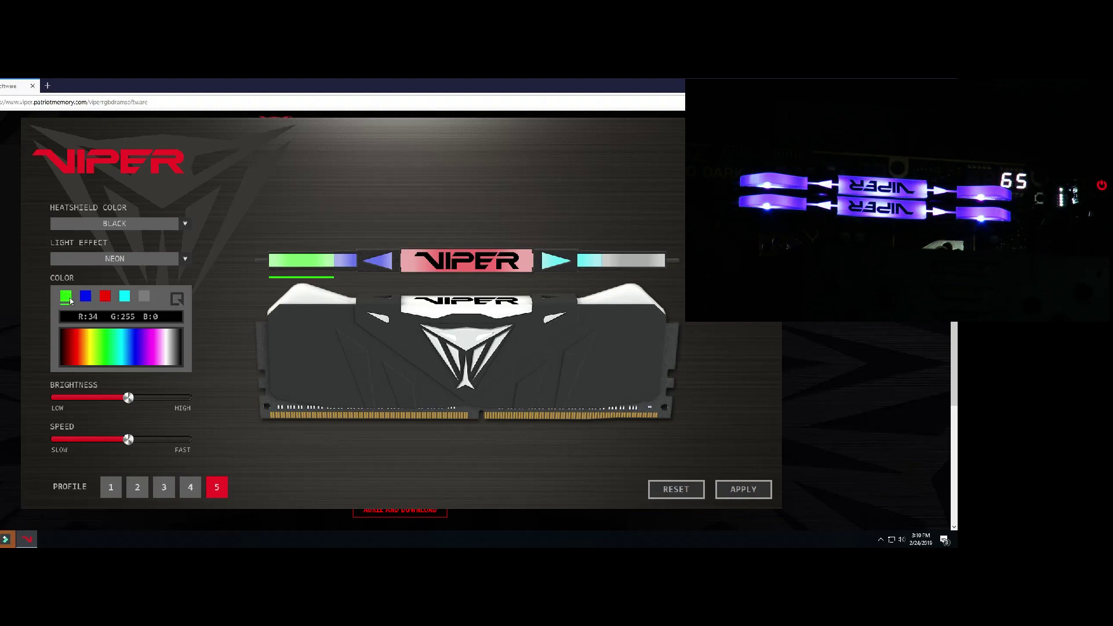
left_click_drag(129, 397, 70, 401)
left_click(86, 298)
left_click(103, 295)
left_click(125, 296)
left_click(146, 299)
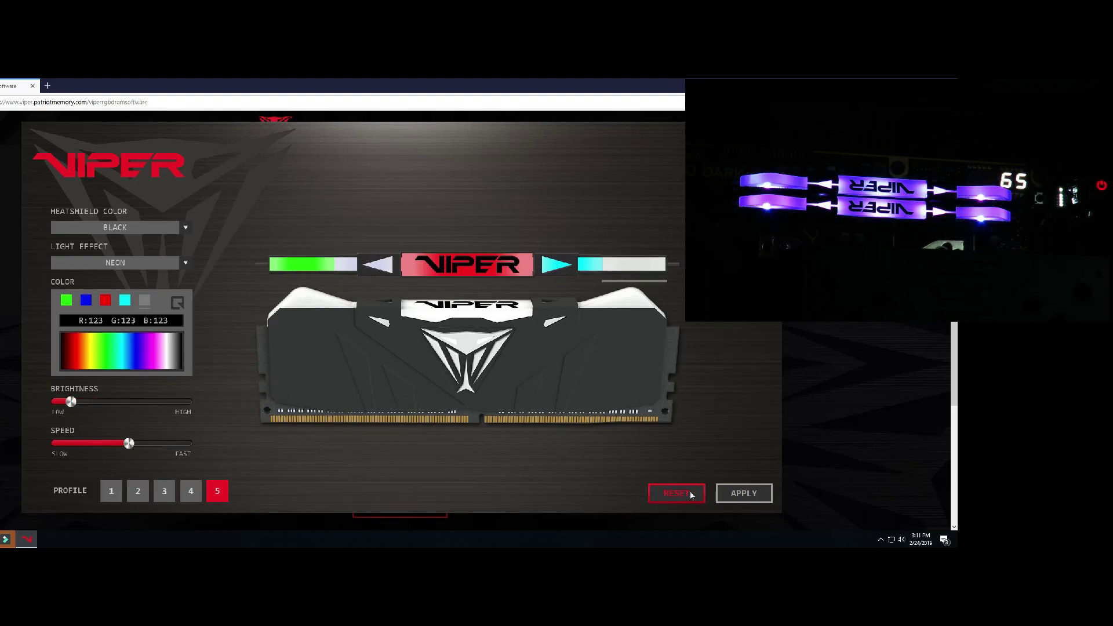
left_click(729, 489)
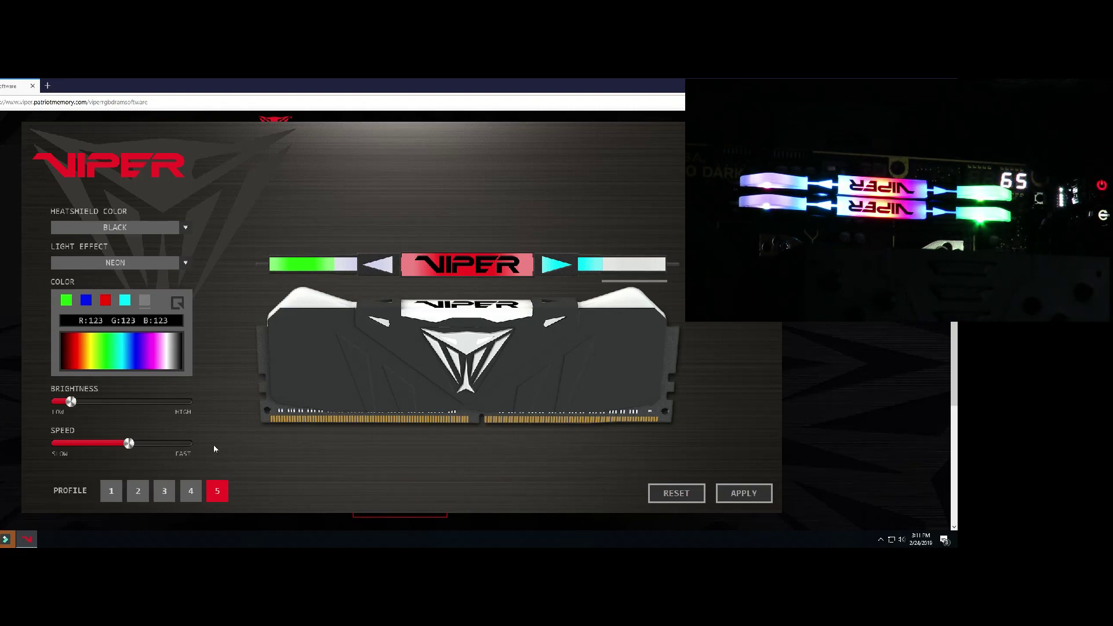
Switch to profile 1 and apply the BREATHING light effect to the memory.
left_click(116, 499)
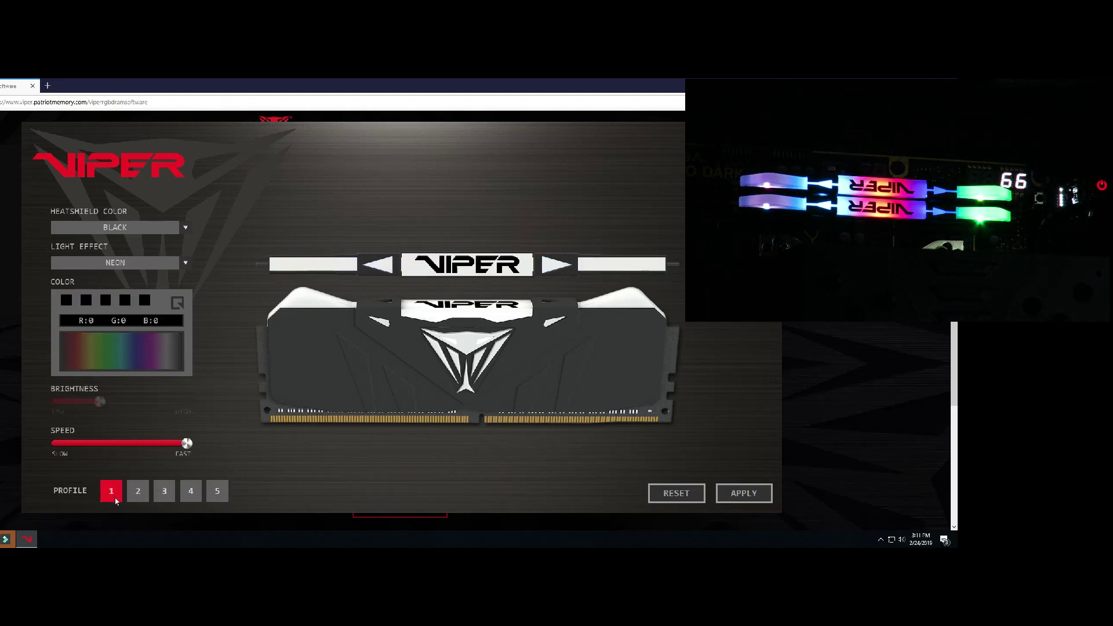
left_click(143, 228)
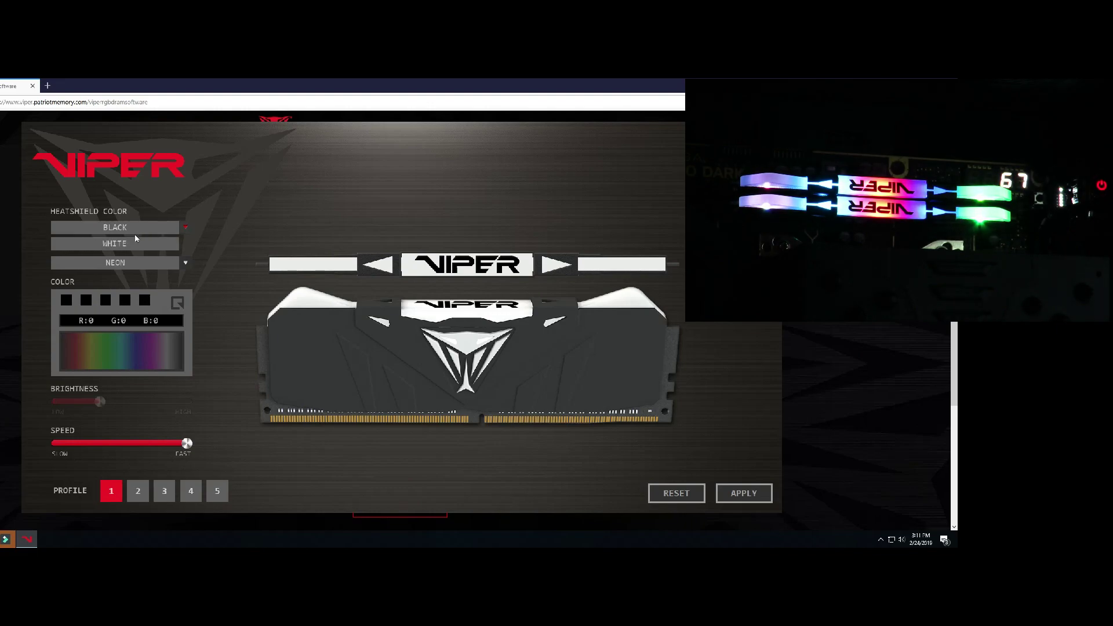
left_click(121, 266)
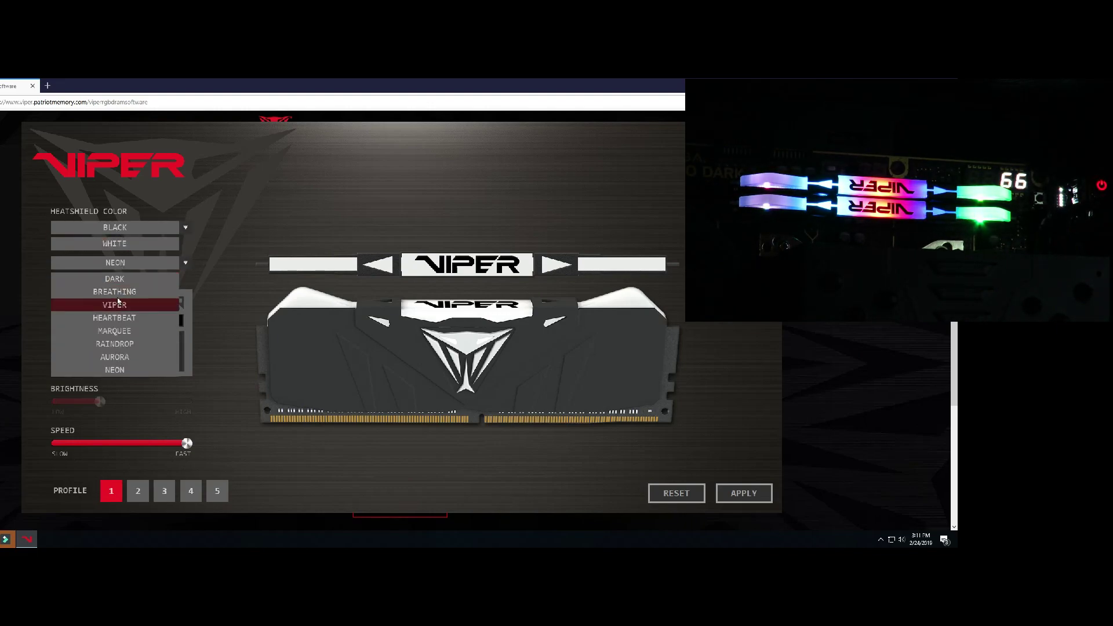
left_click(114, 289)
left_click(722, 497)
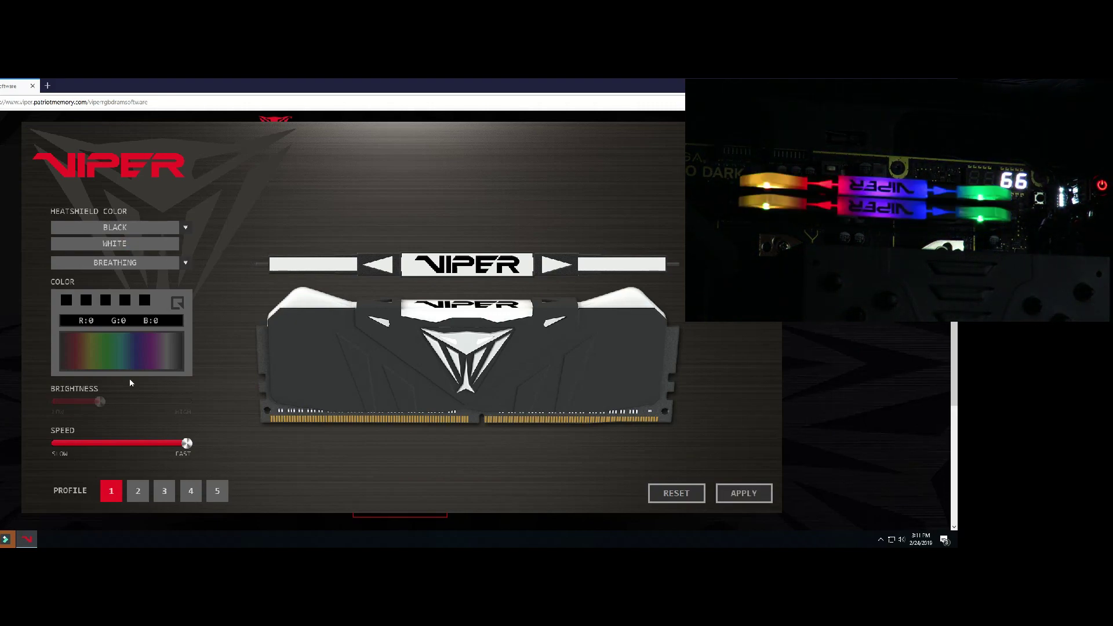
Lower the Breathing speed to about halfway and apply it.
left_click_drag(123, 444, 114, 444)
left_click(729, 493)
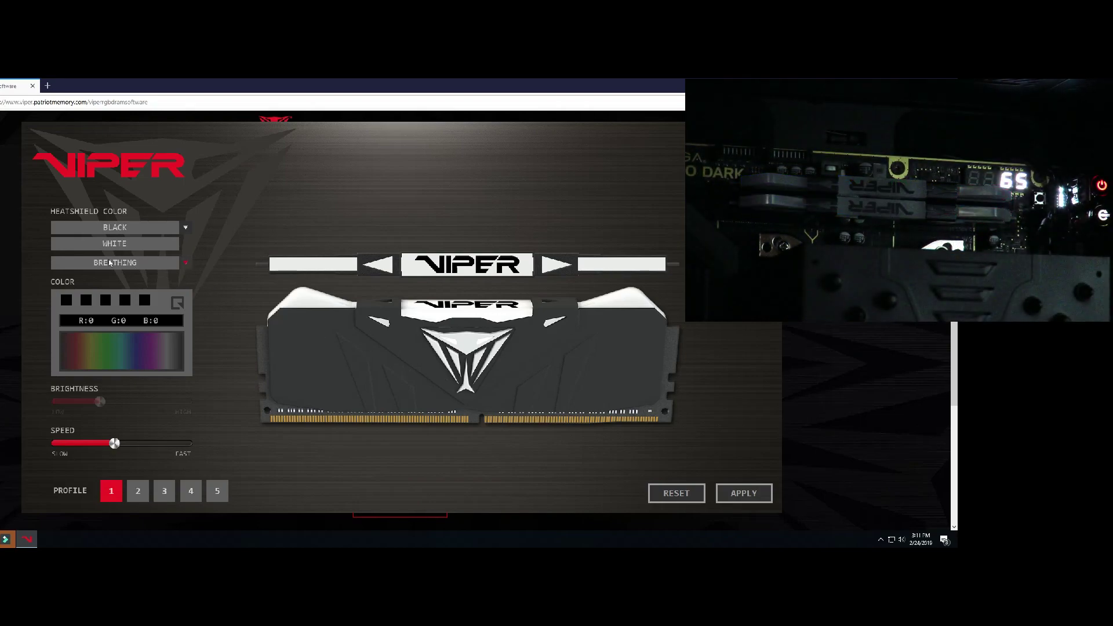
left_click(153, 264)
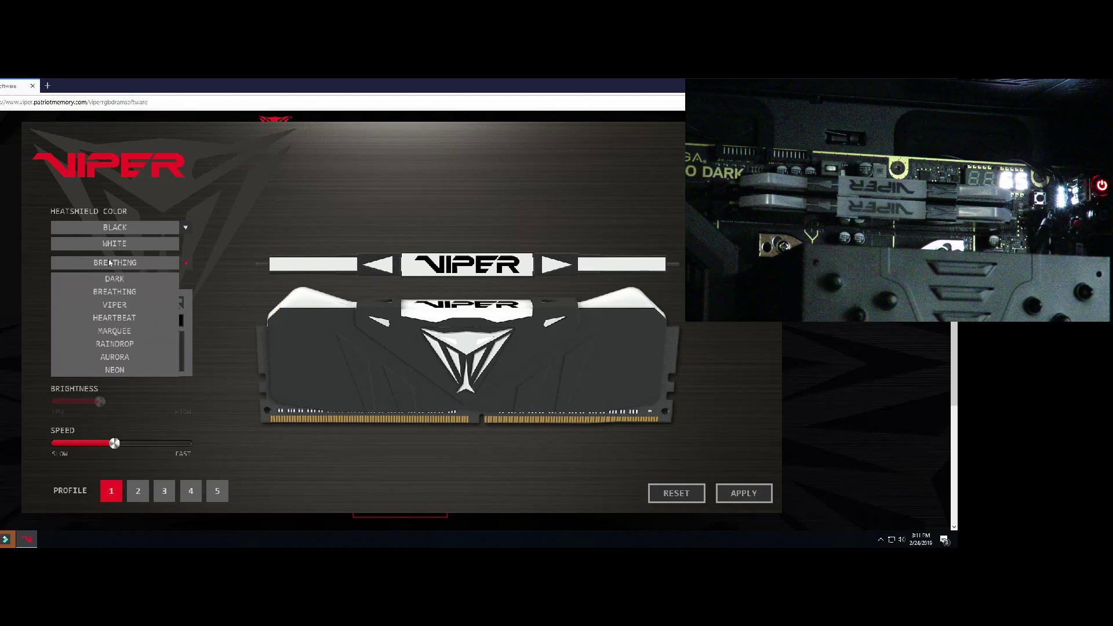
Give profile 2 the DARK effect and apply it to the memory.
left_click(139, 490)
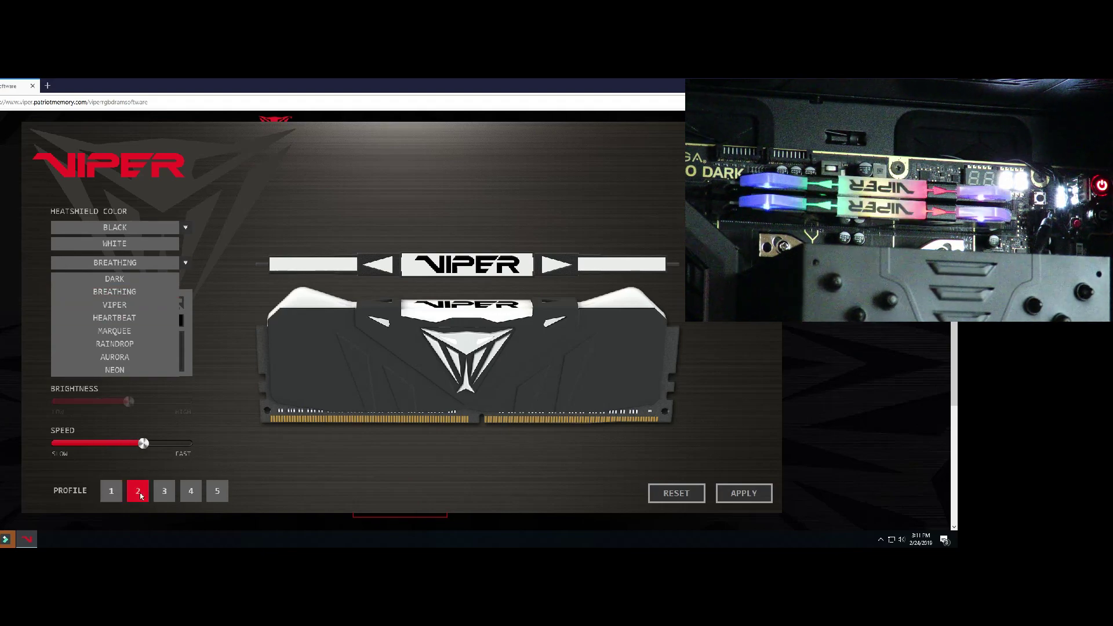
left_click(125, 283)
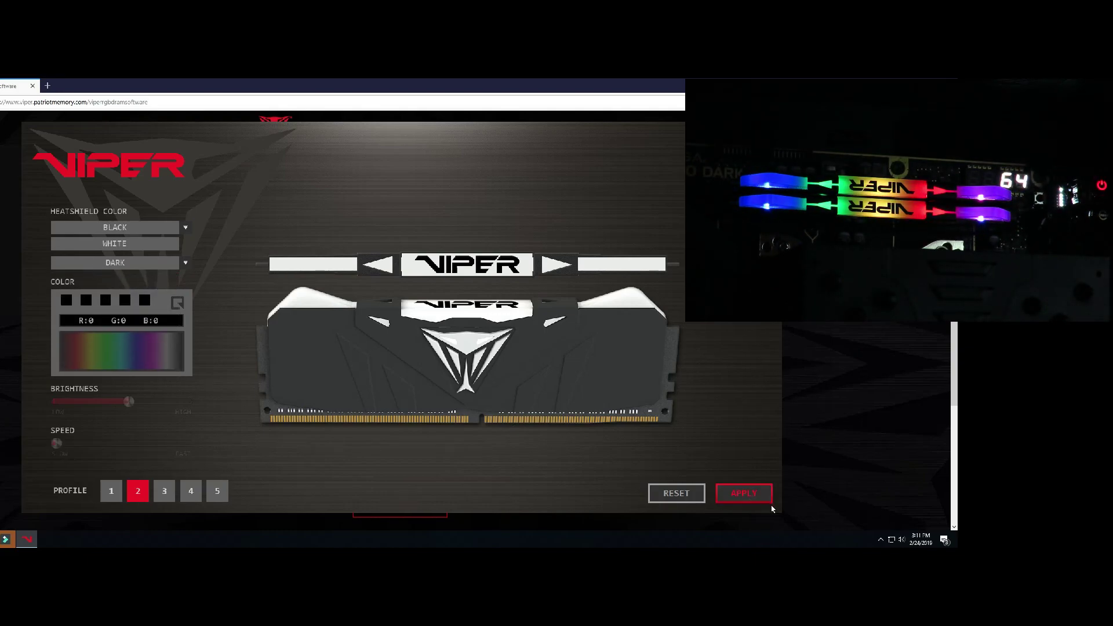
left_click(743, 492)
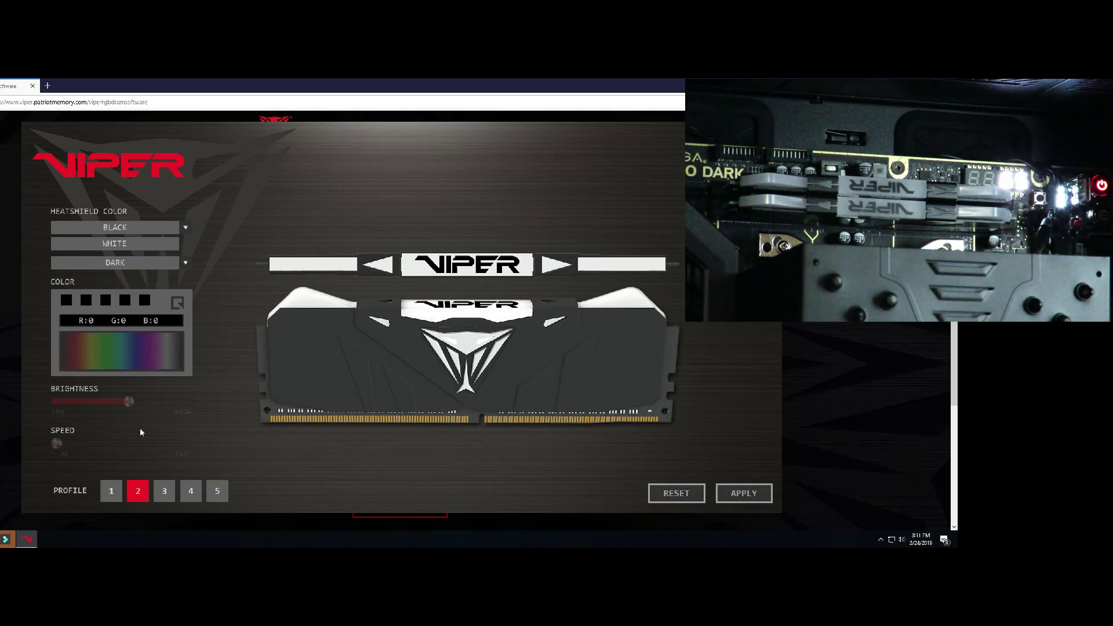
Set profile 3 to the HEARTBEAT effect at medium speed and apply it.
left_click(166, 499)
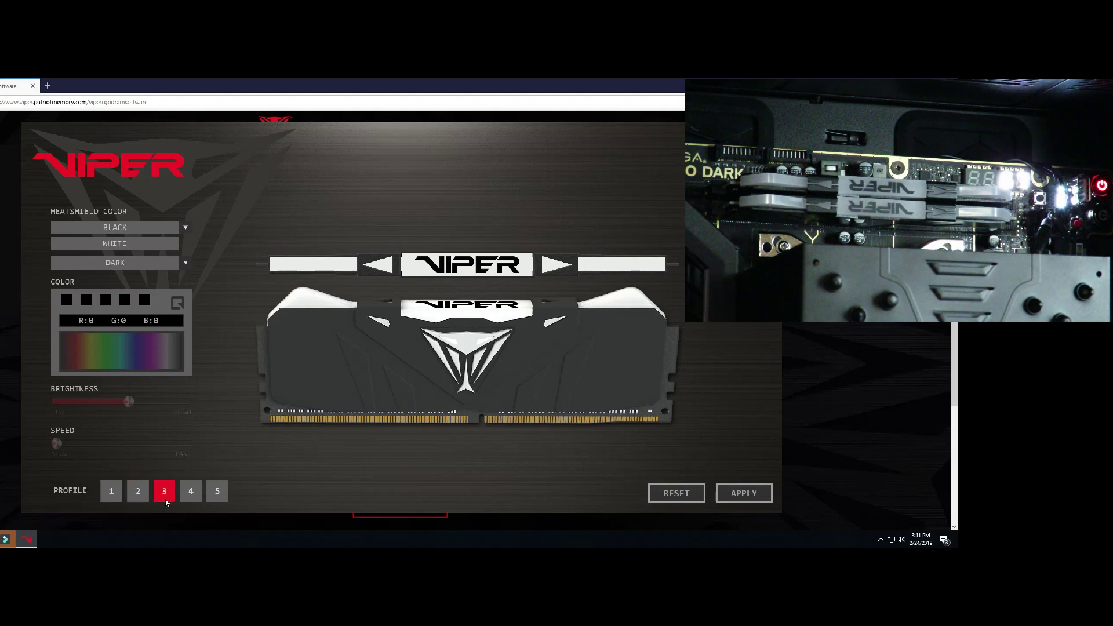
left_click(111, 264)
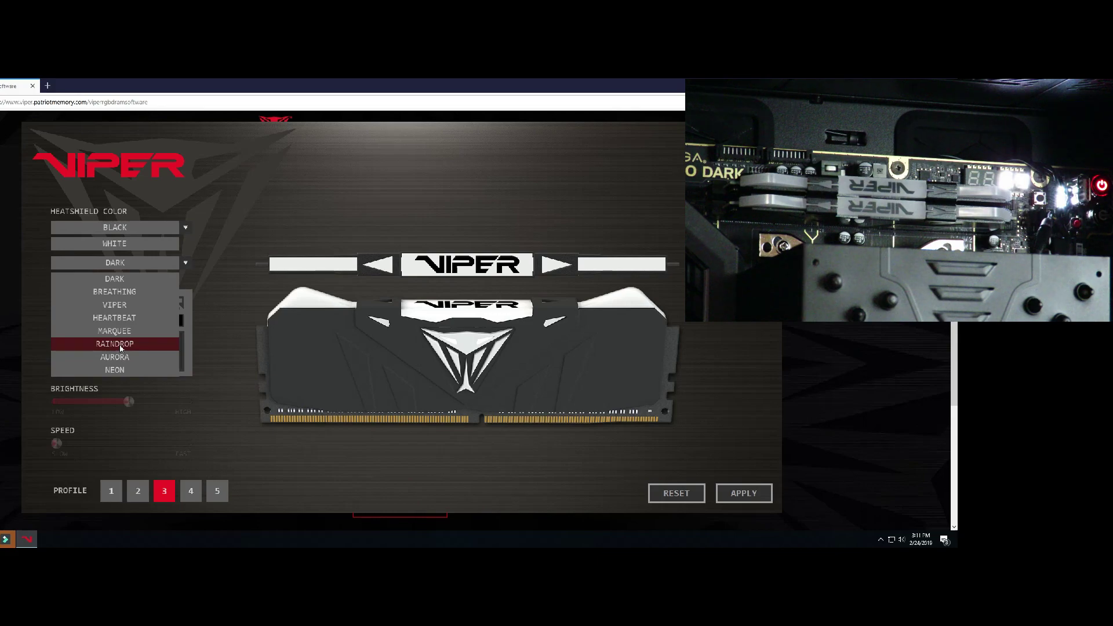
left_click(114, 318)
left_click(128, 447)
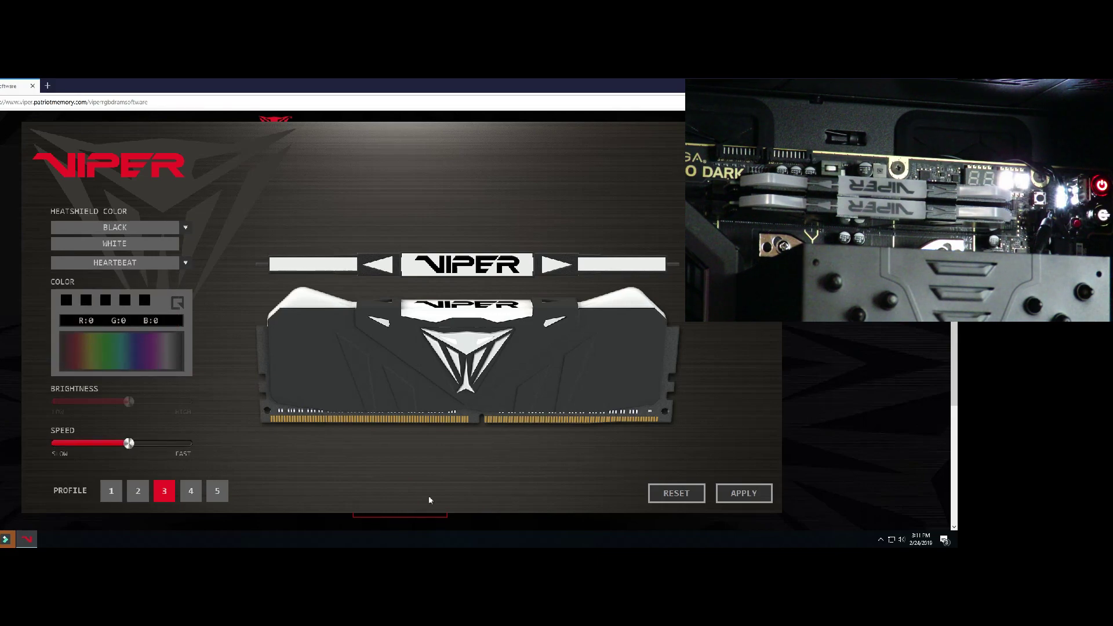
left_click(736, 493)
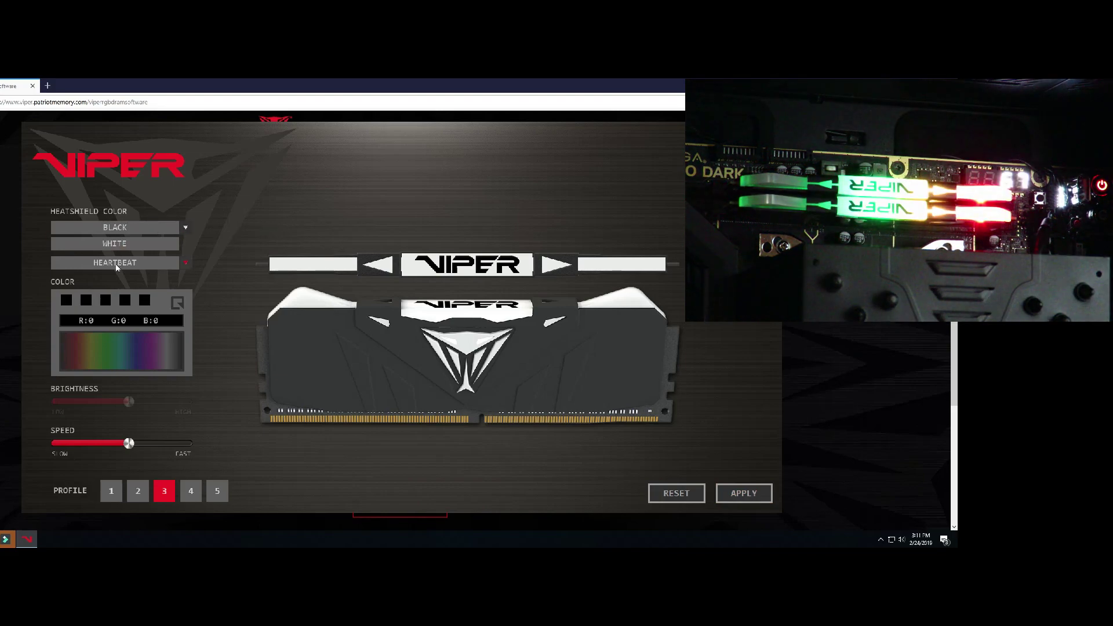
Set profile 4 to the MARQUEE effect at about 80% speed and apply it.
left_click(190, 493)
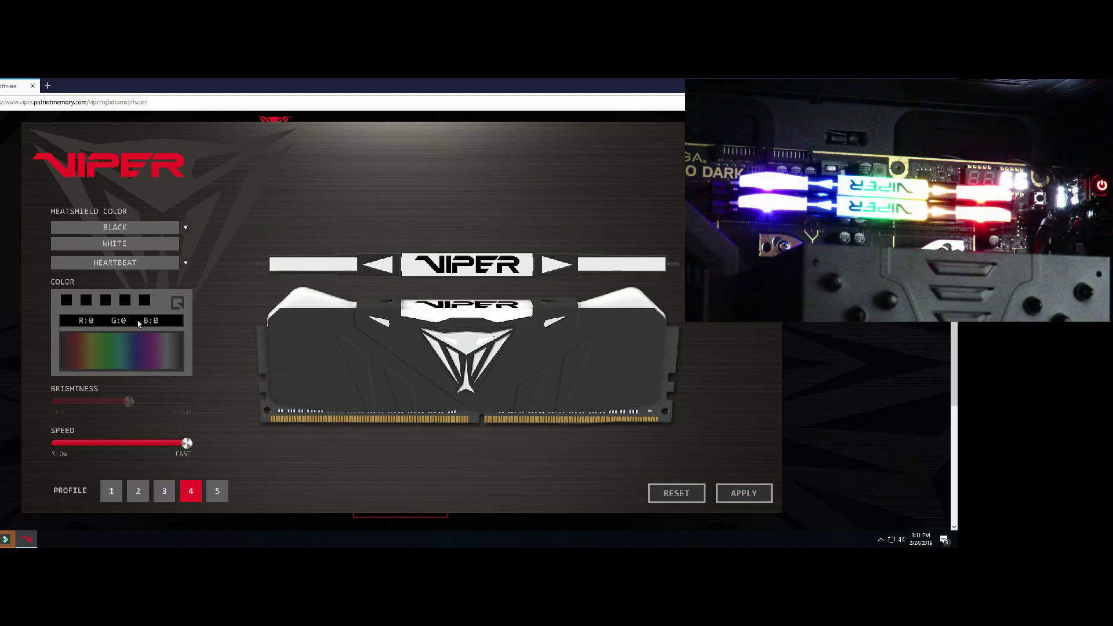
left_click(116, 262)
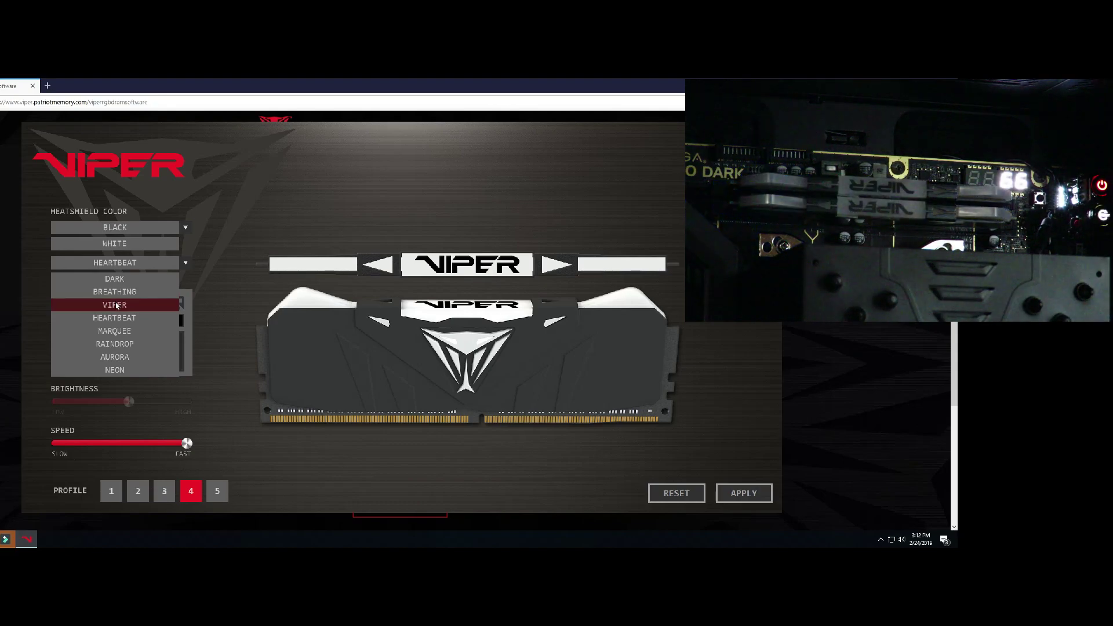
left_click(120, 331)
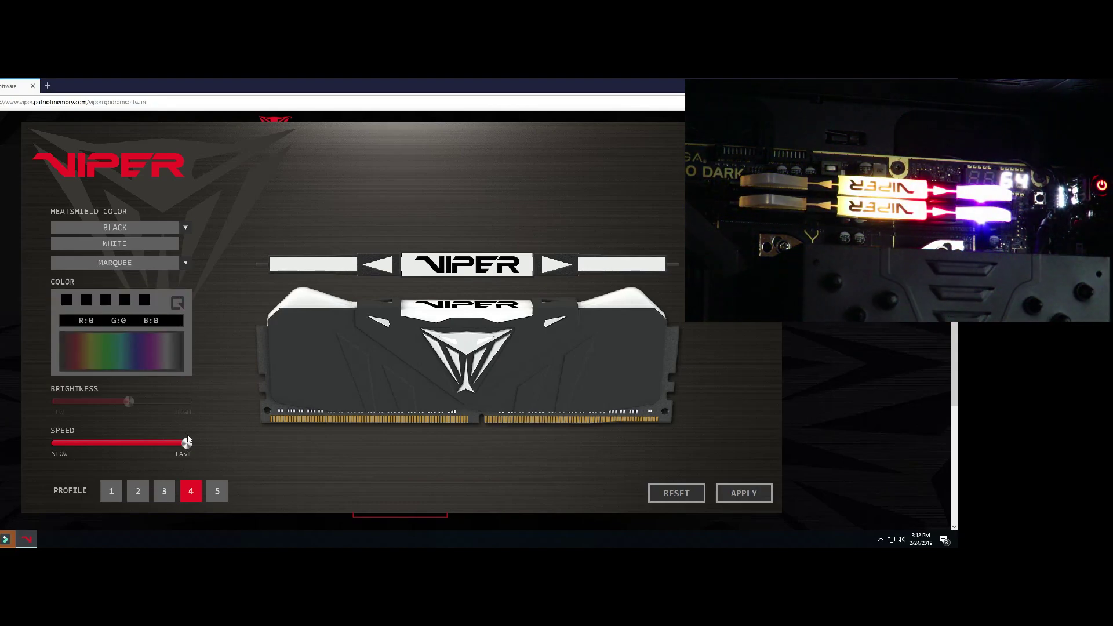
left_click_drag(187, 444, 157, 443)
left_click(763, 493)
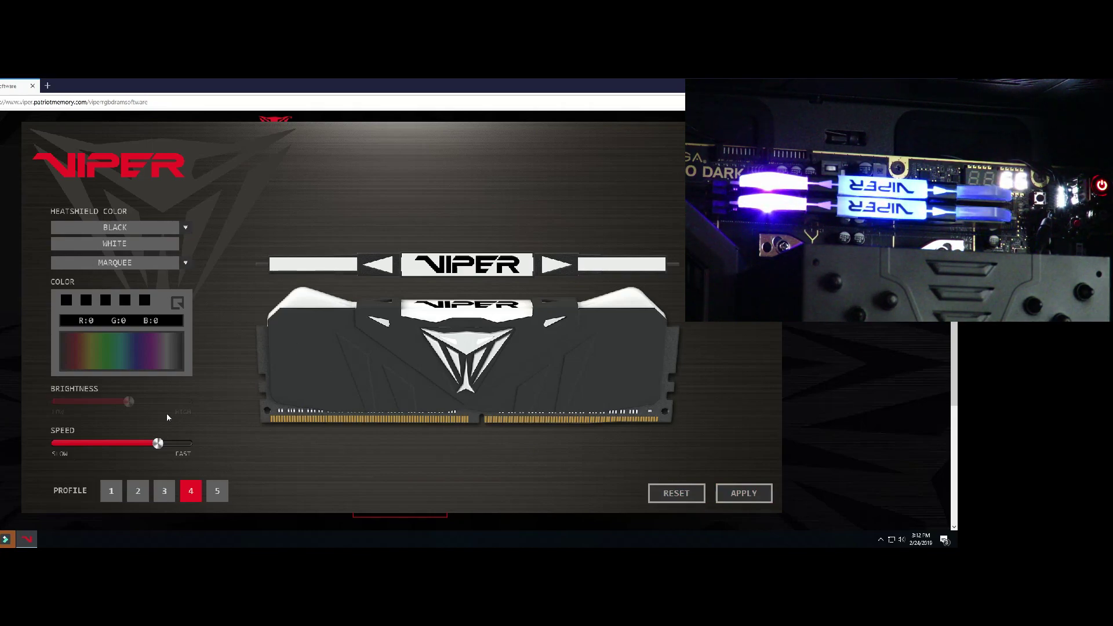
Set profile 5 to the AURORA effect and apply it to the memory.
left_click(220, 498)
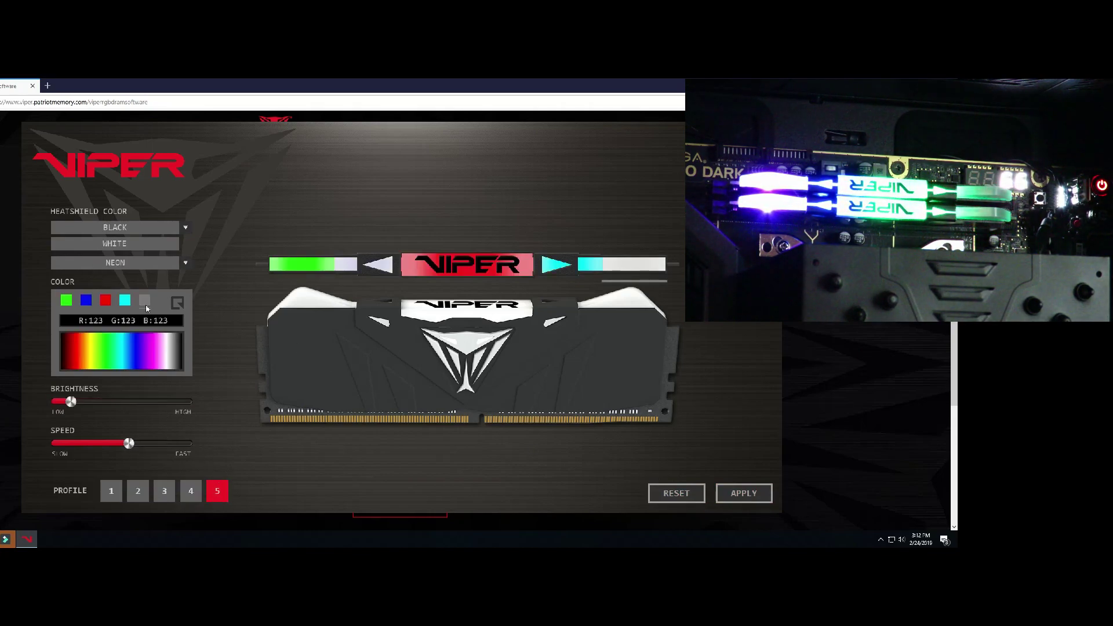
left_click(115, 262)
left_click(114, 357)
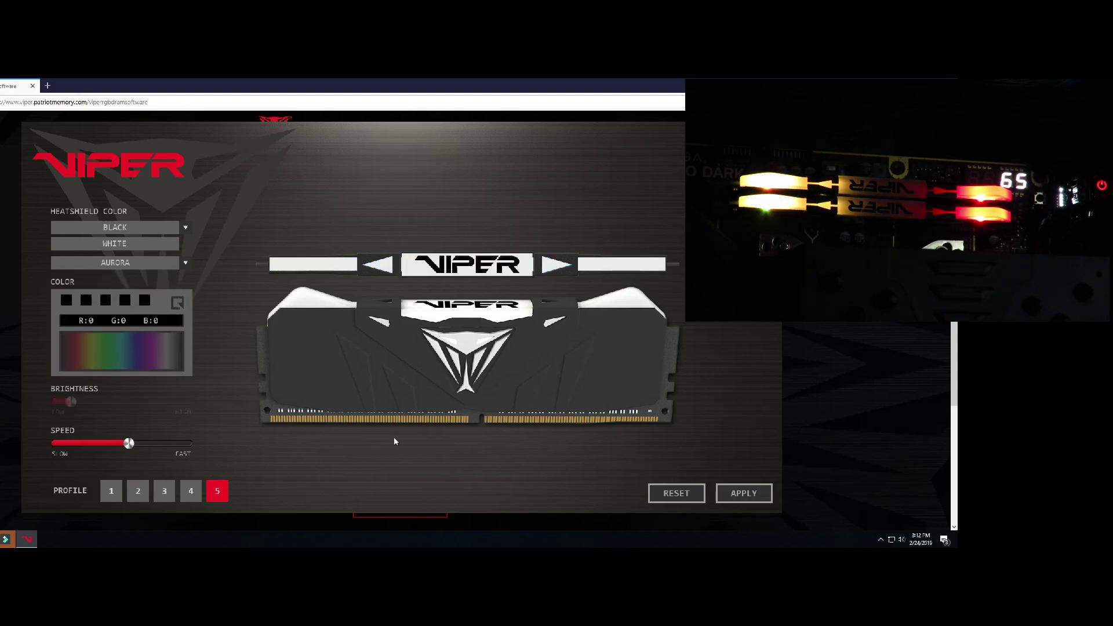
left_click(748, 498)
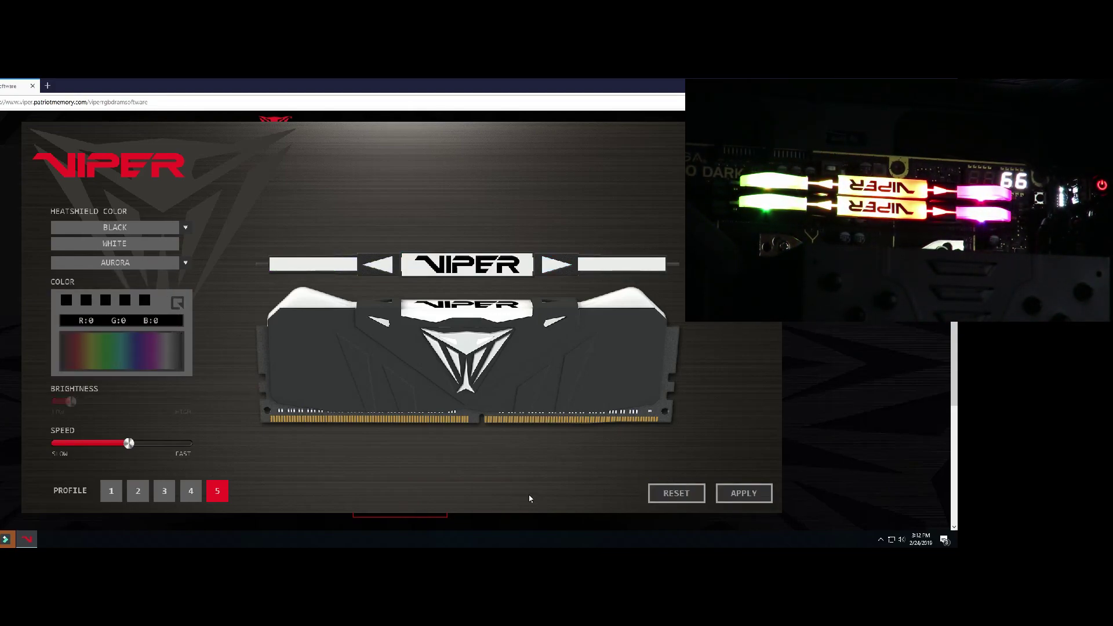
Apply profile 1's Breathing lighting, then profile 2's Dark setting.
left_click(112, 492)
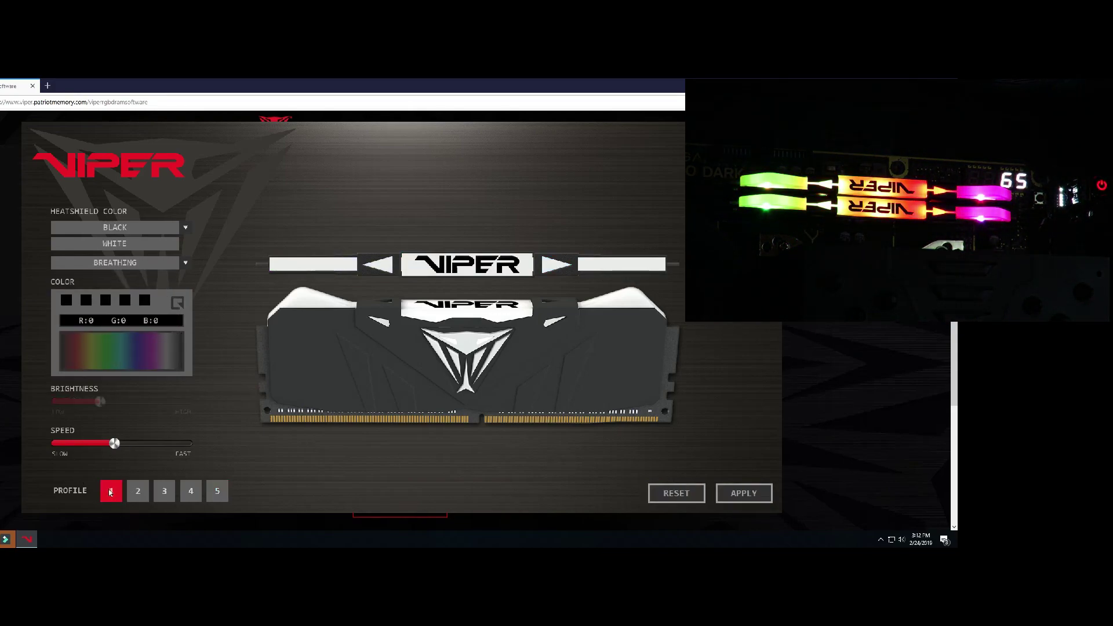
left_click(720, 487)
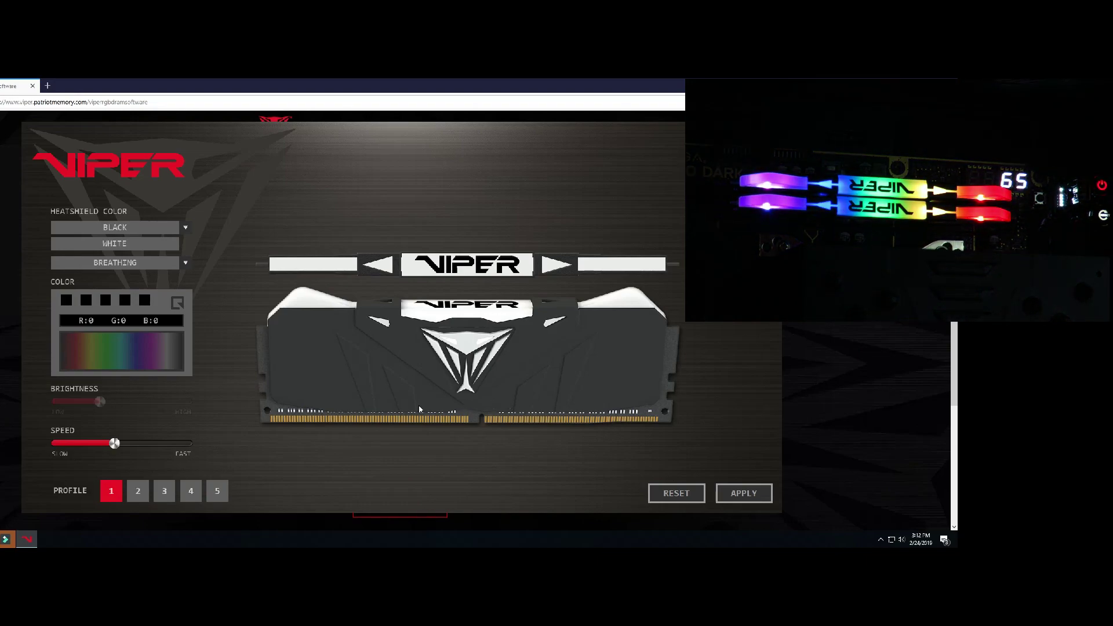
left_click(144, 493)
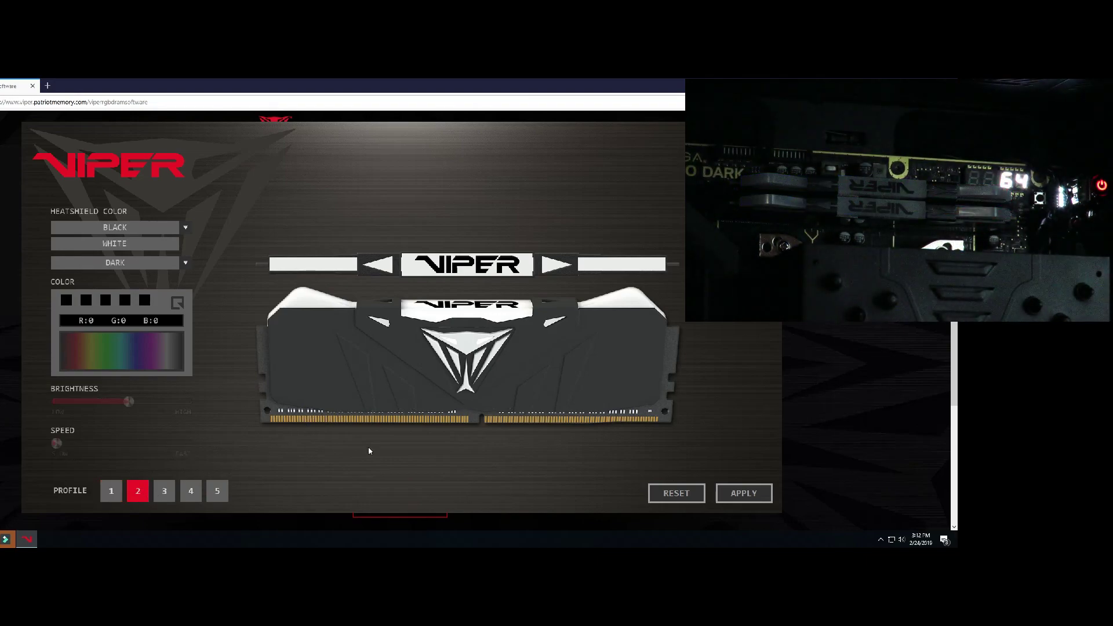
left_click(752, 496)
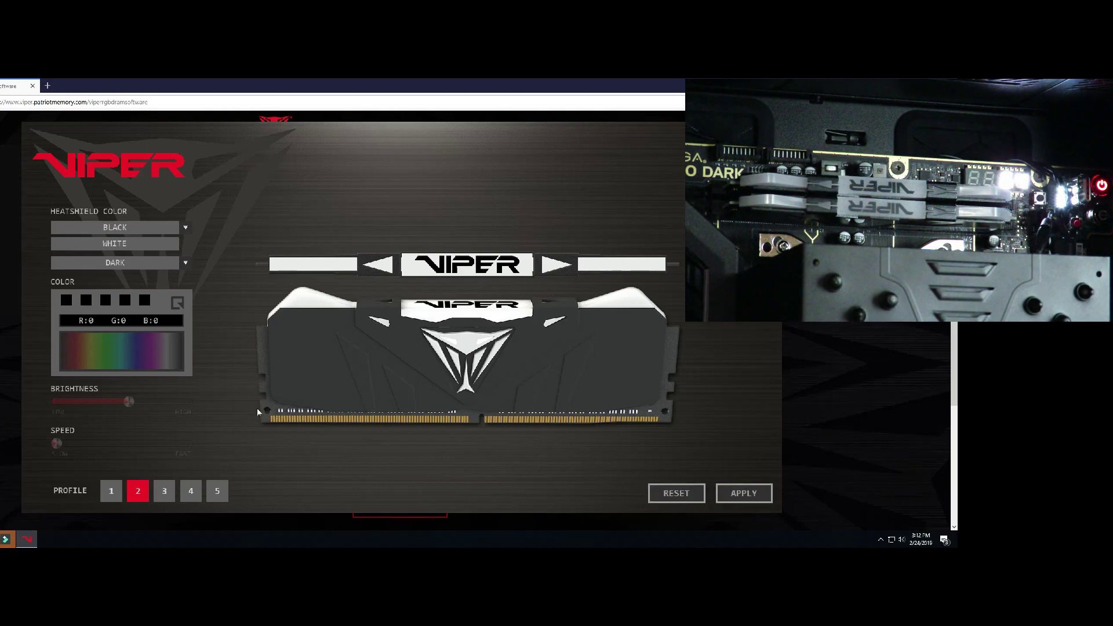
Apply profile 3's Heartbeat at fastest speed and profile 4's Marquee, then select profile 5.
left_click(165, 492)
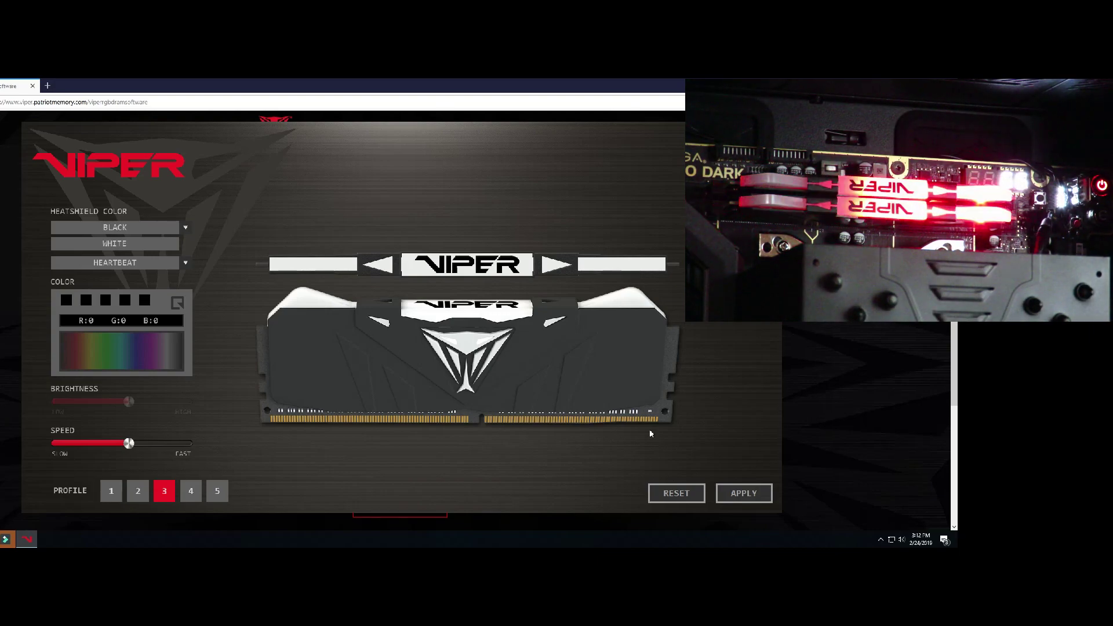
left_click(187, 442)
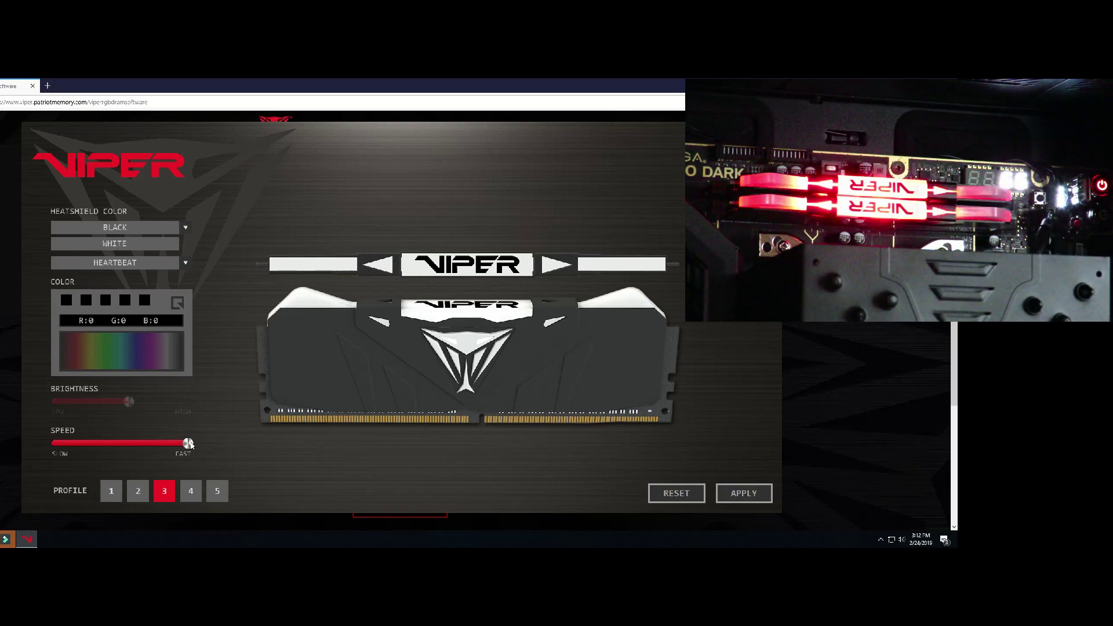
left_click(744, 492)
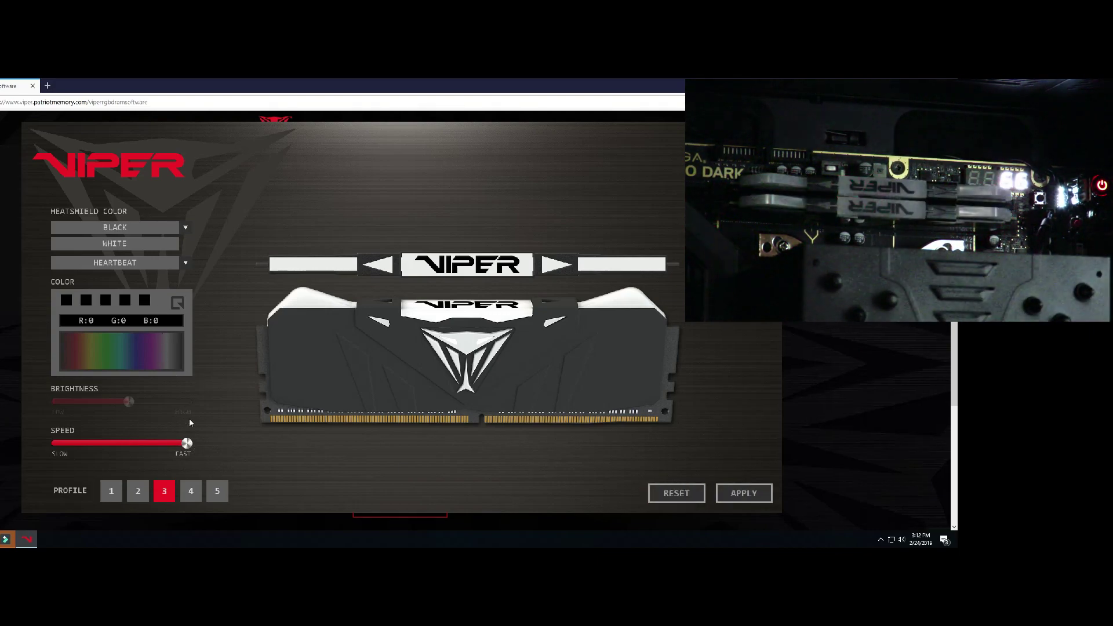
left_click(193, 499)
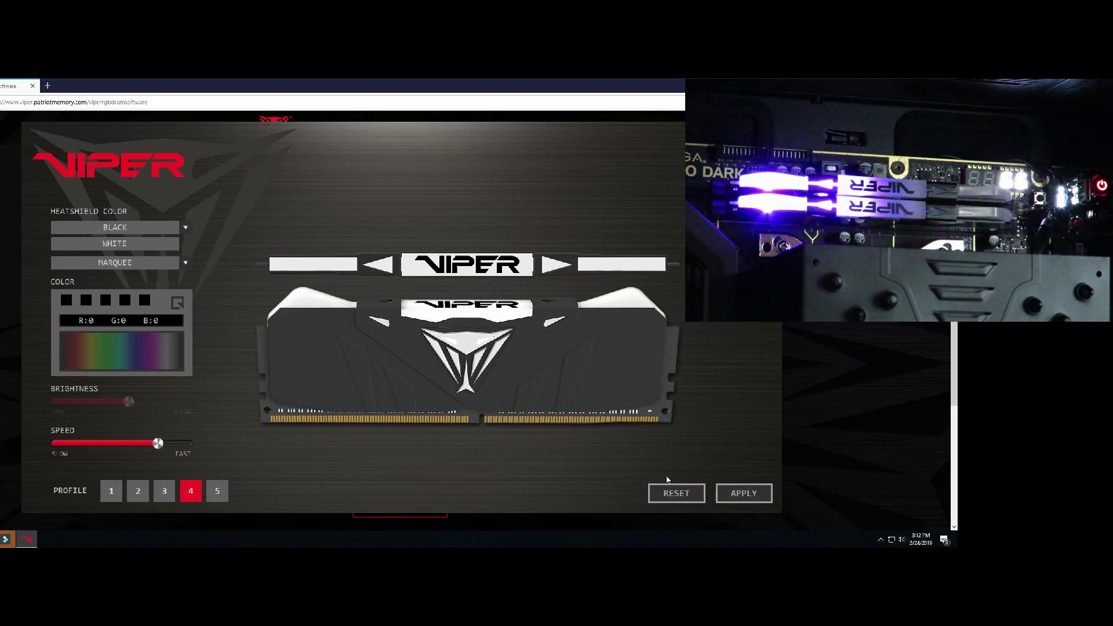
left_click(765, 493)
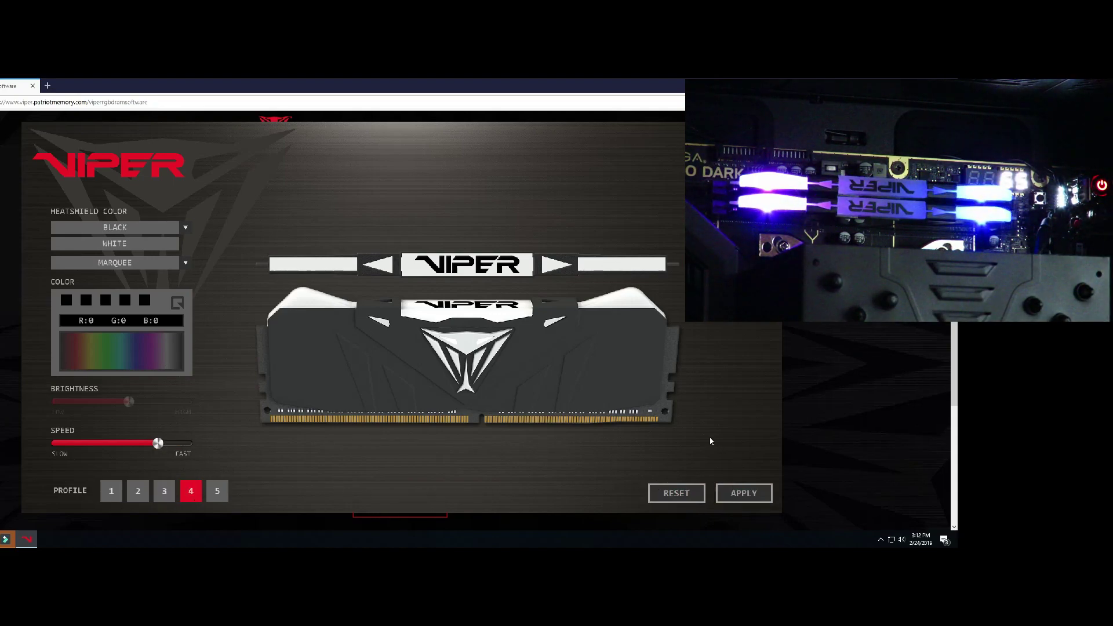
left_click(217, 490)
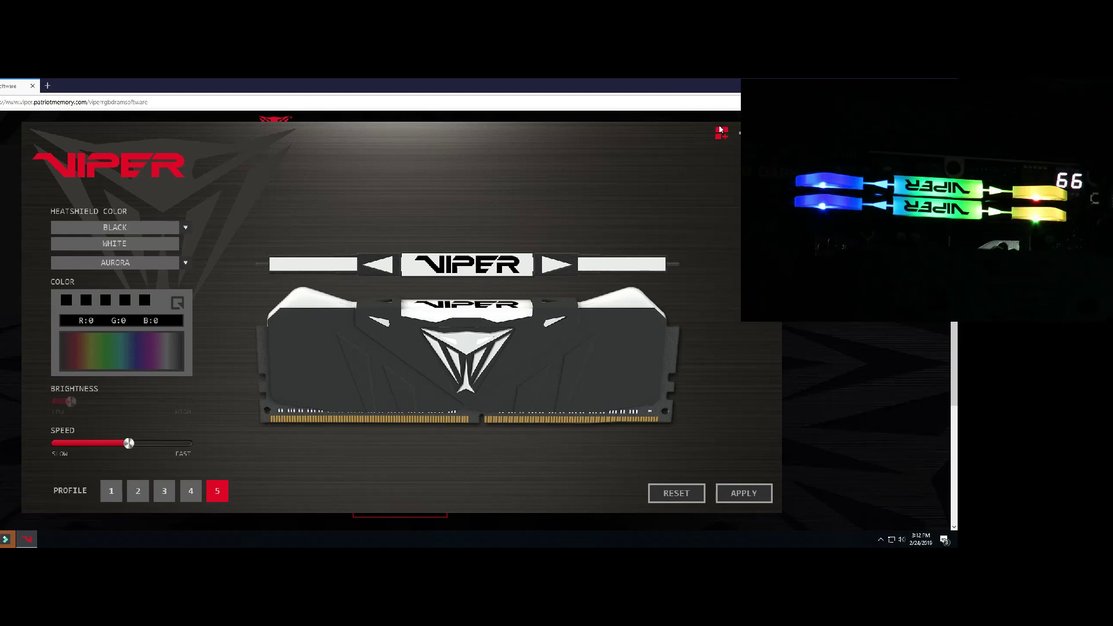
Open the settings panel and keep ENGLISH as the interface language.
left_click(721, 131)
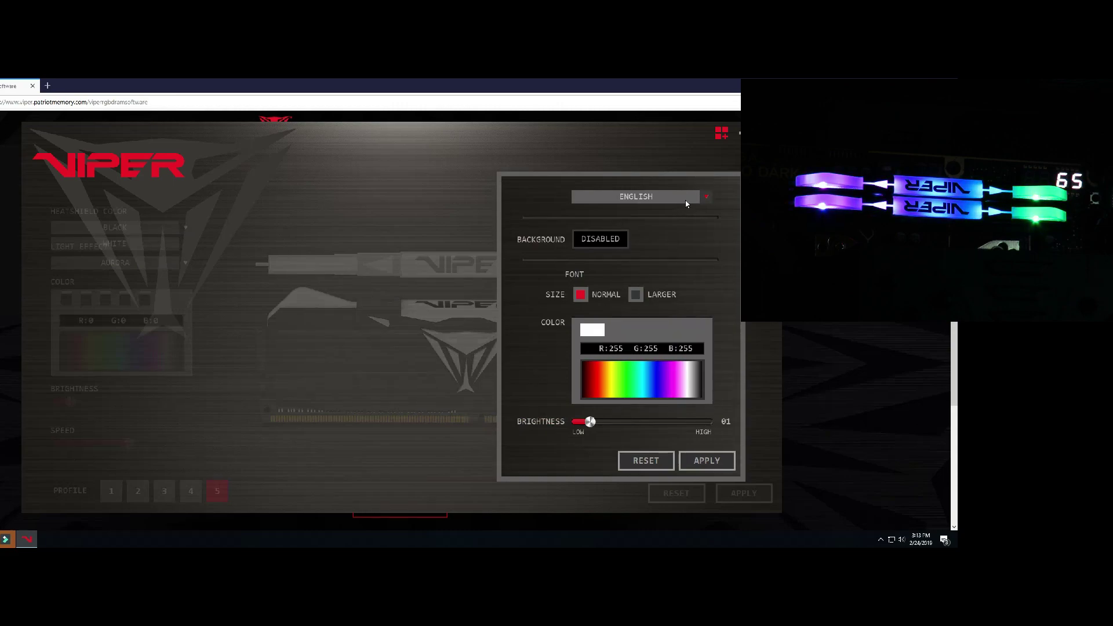
left_click(704, 198)
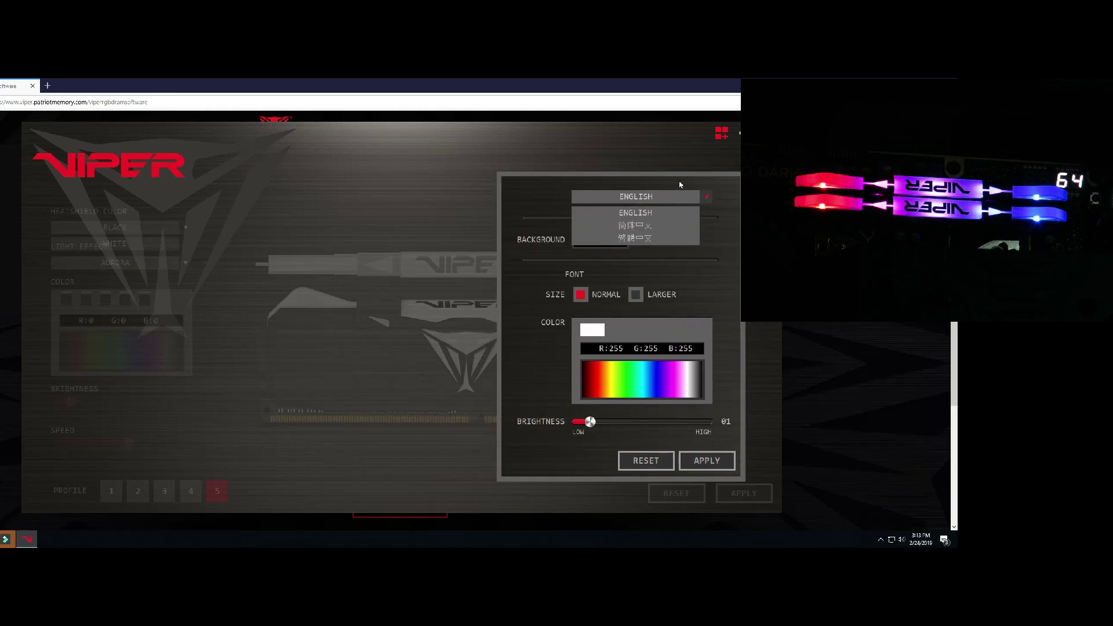
left_click(705, 199)
left_click(705, 198)
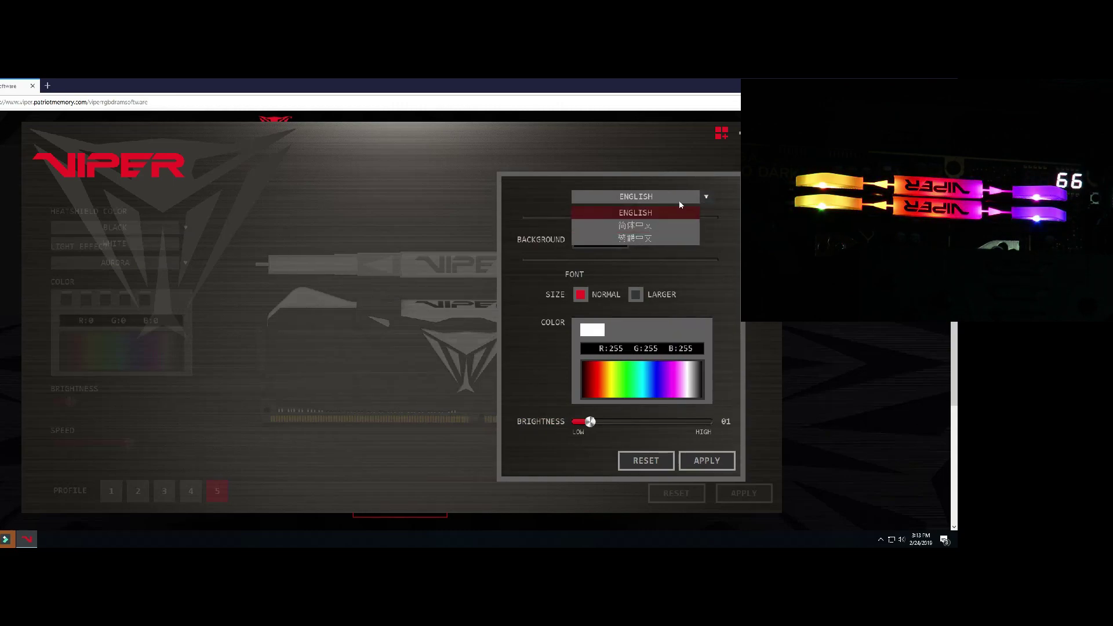
left_click(705, 193)
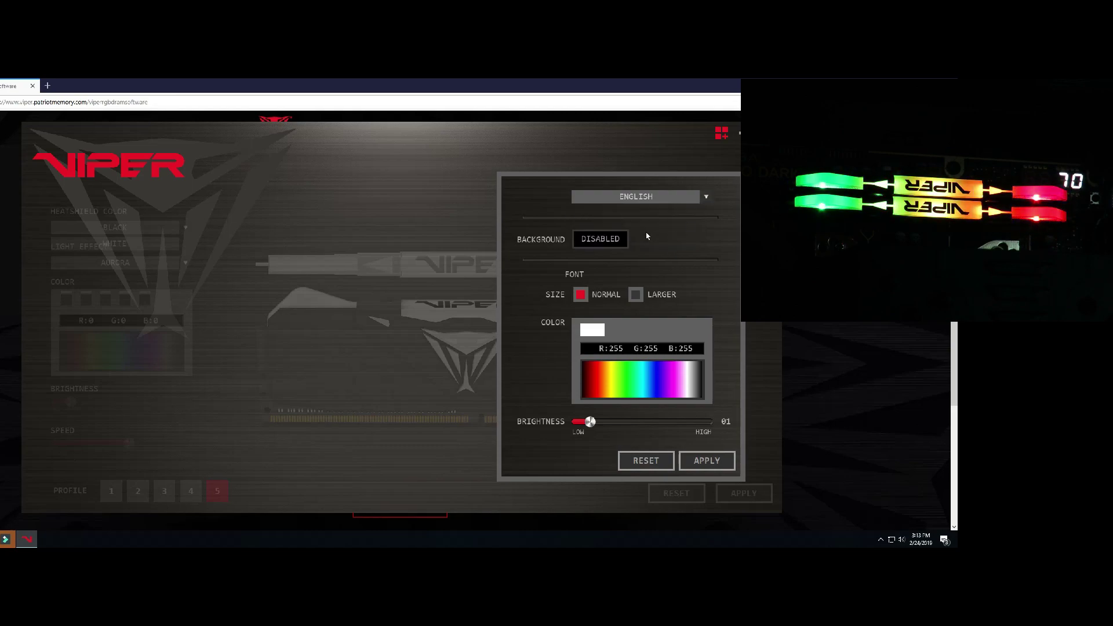
Set a picture file as the app background, then turn the background off again.
left_click(601, 239)
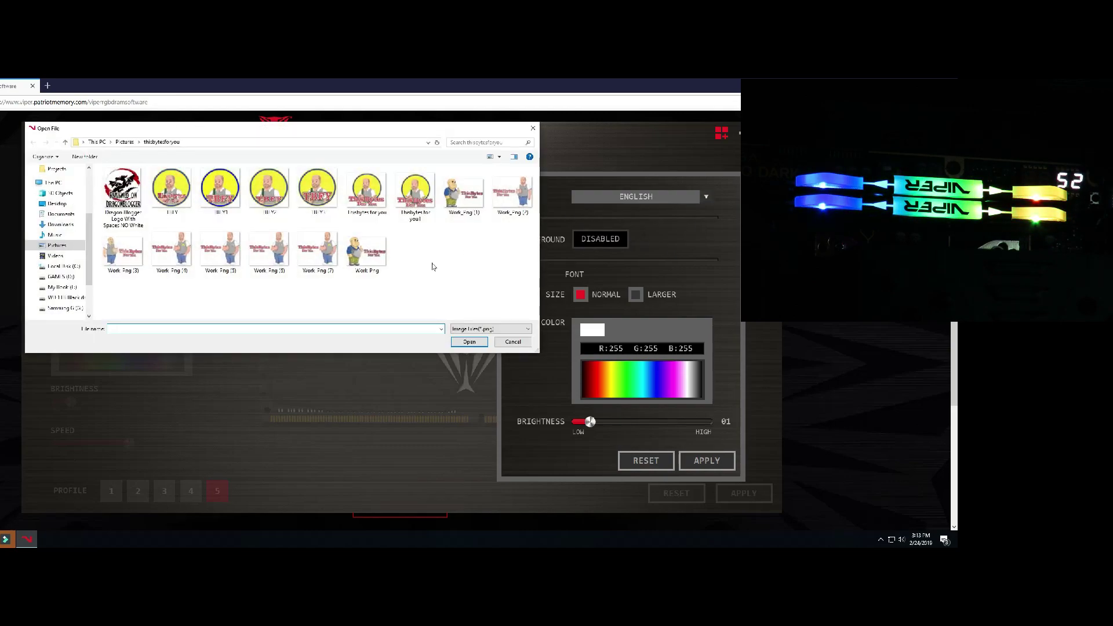
double_click(192, 213)
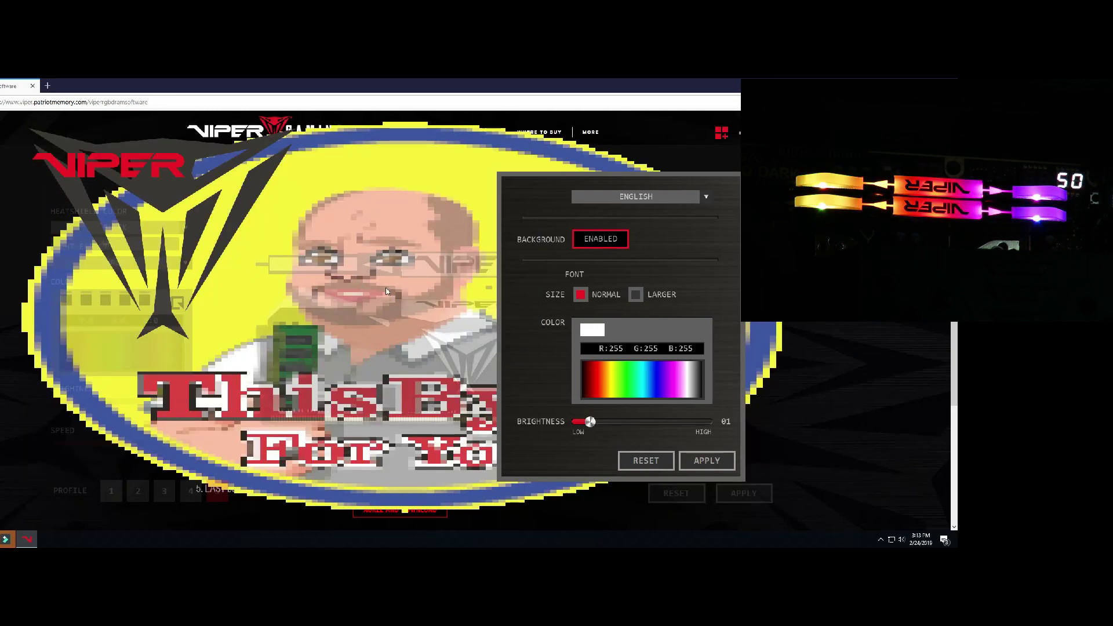
left_click(621, 239)
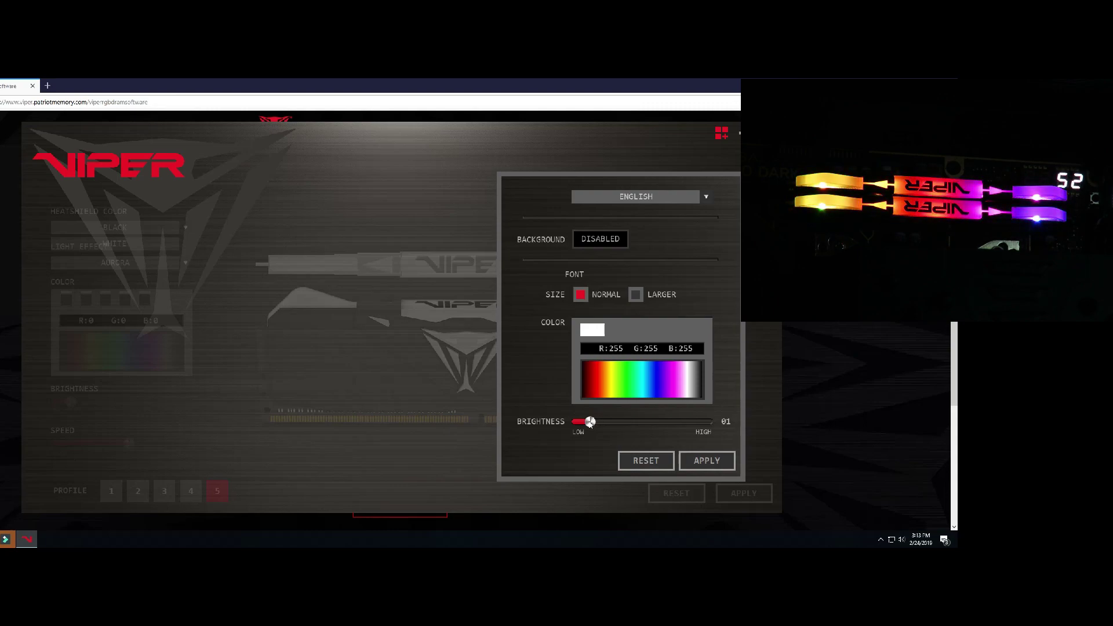
Adjust the settings Brightness slider, close settings, and reapply profile 5's Aurora lighting.
left_click_drag(589, 421, 639, 421)
left_click(713, 467)
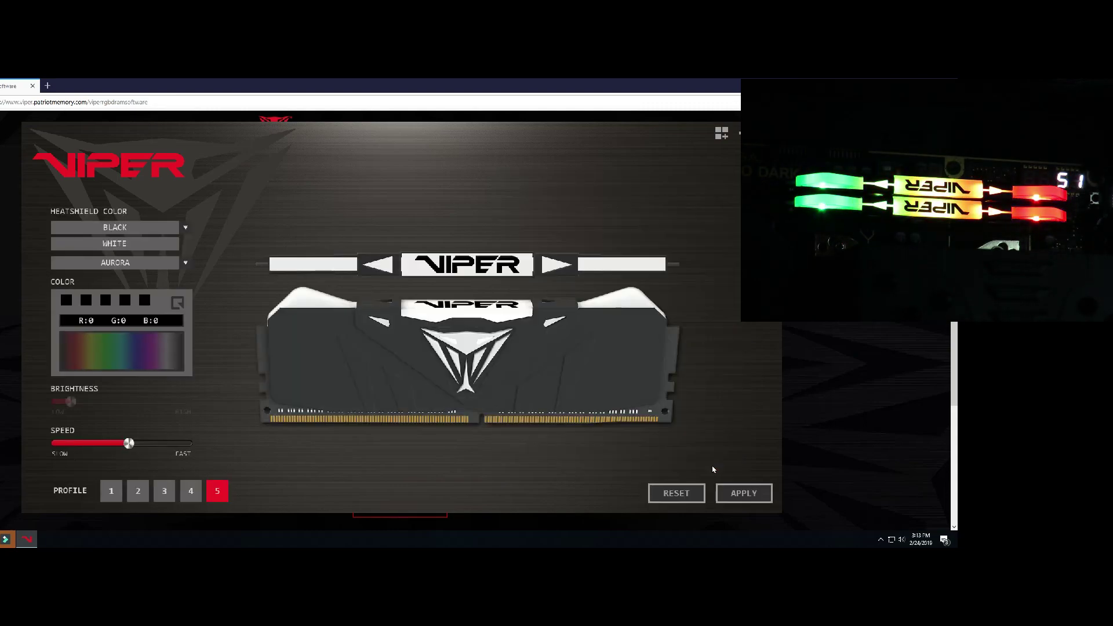
left_click(739, 494)
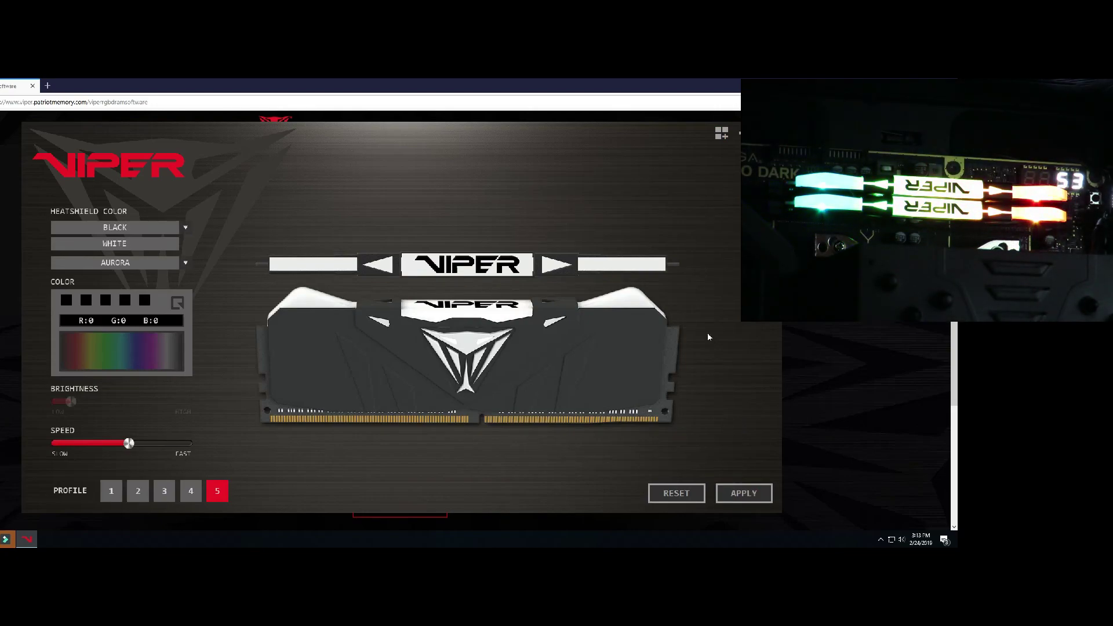